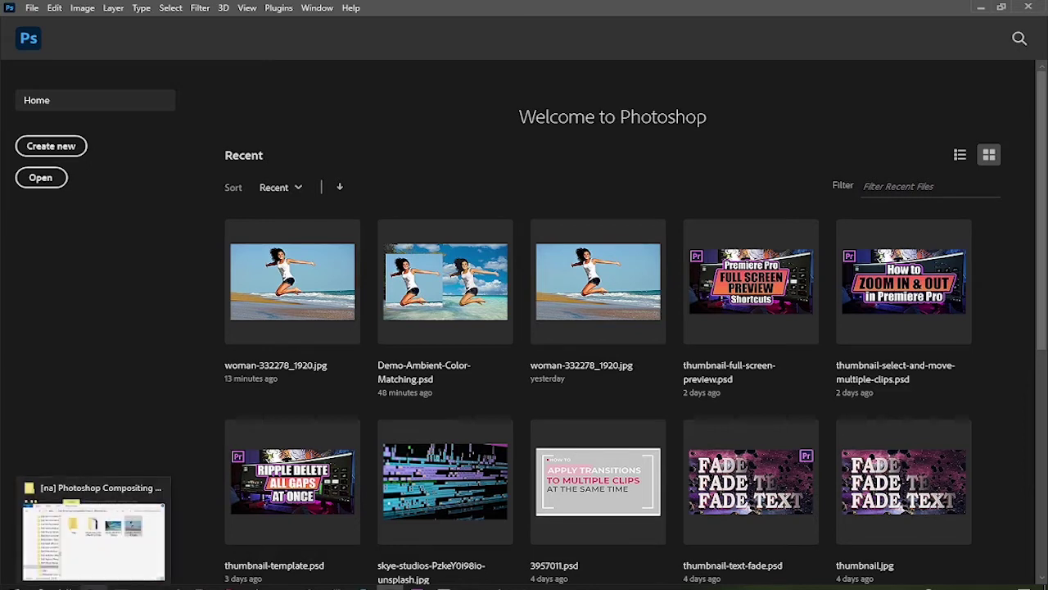
- Open the tropical beach JPG from File Explorer in Adobe Photoshop using Open with
{"action": "left_click", "coordinate": [90, 524]}
{"action": "left_click", "coordinate": [812, 122]}
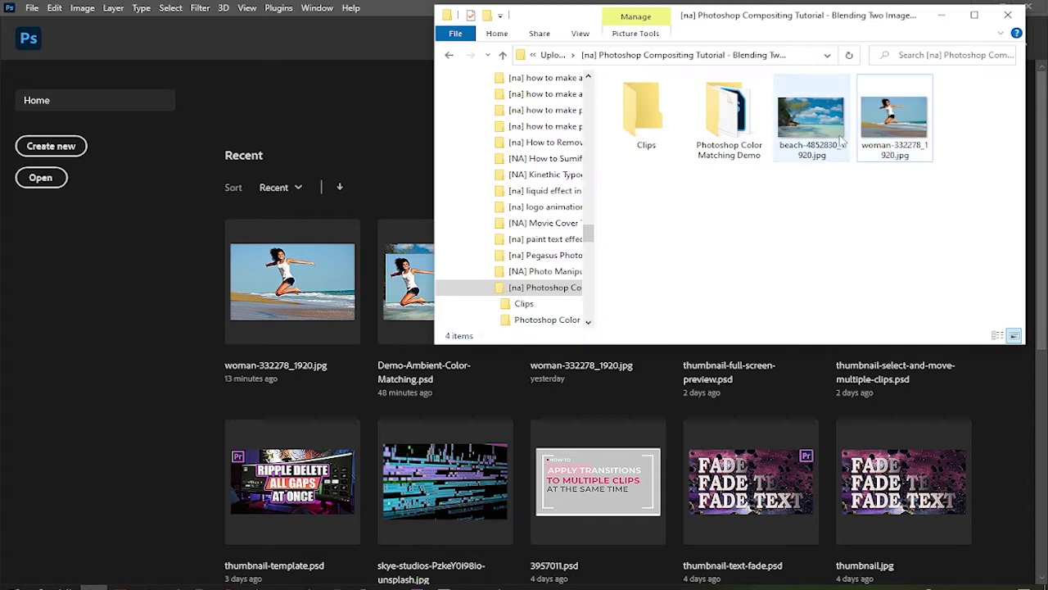
{"action": "right_click", "coordinate": [818, 124]}
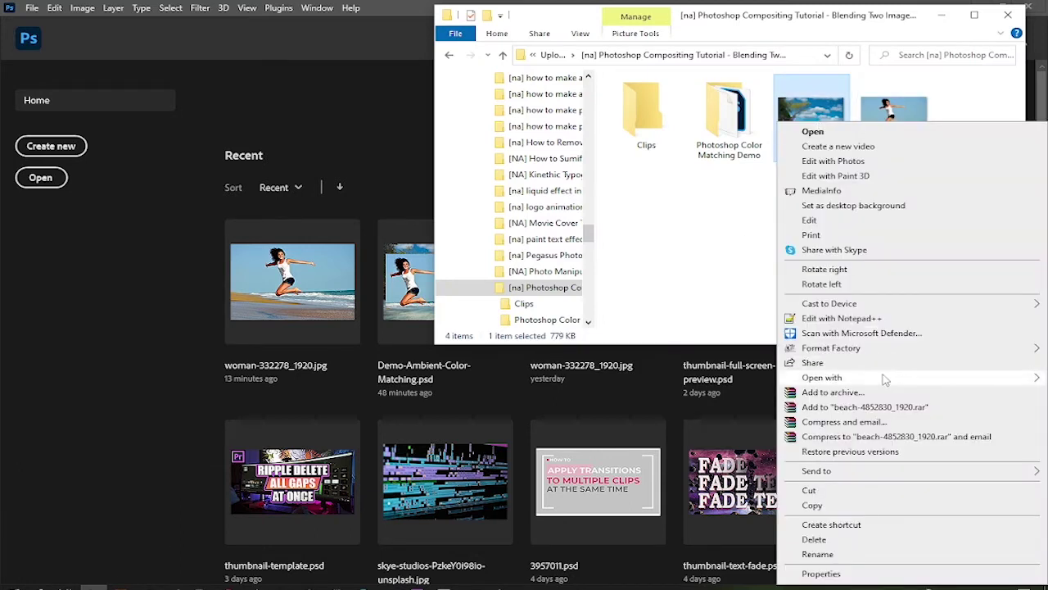
{"action": "left_click", "coordinate": [672, 394]}
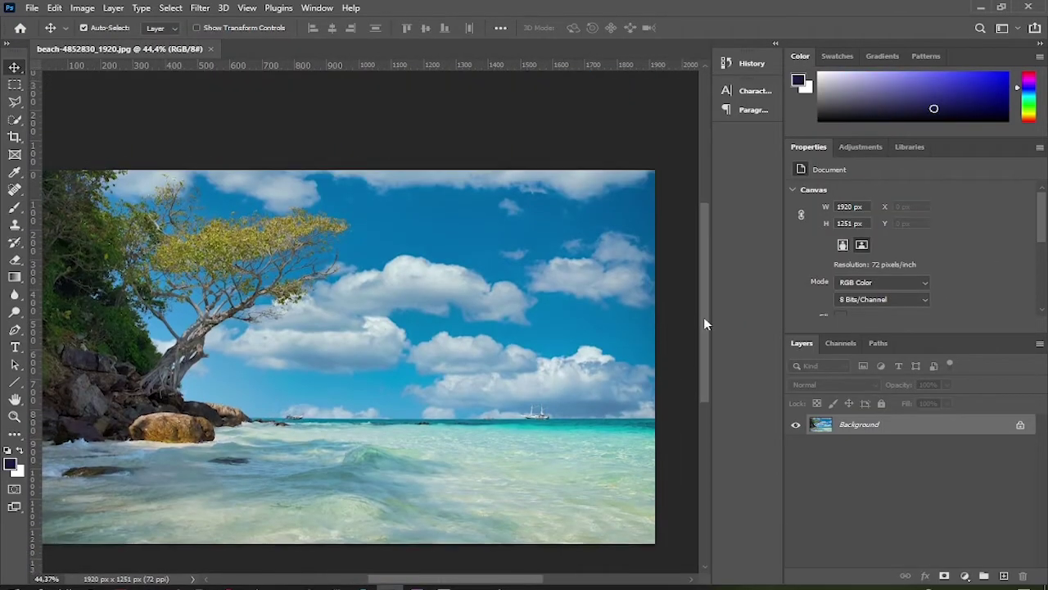
- Place the jumping-woman JPG over the beach and scale it to fill the canvas
{"action": "left_click", "coordinate": [1022, 425]}
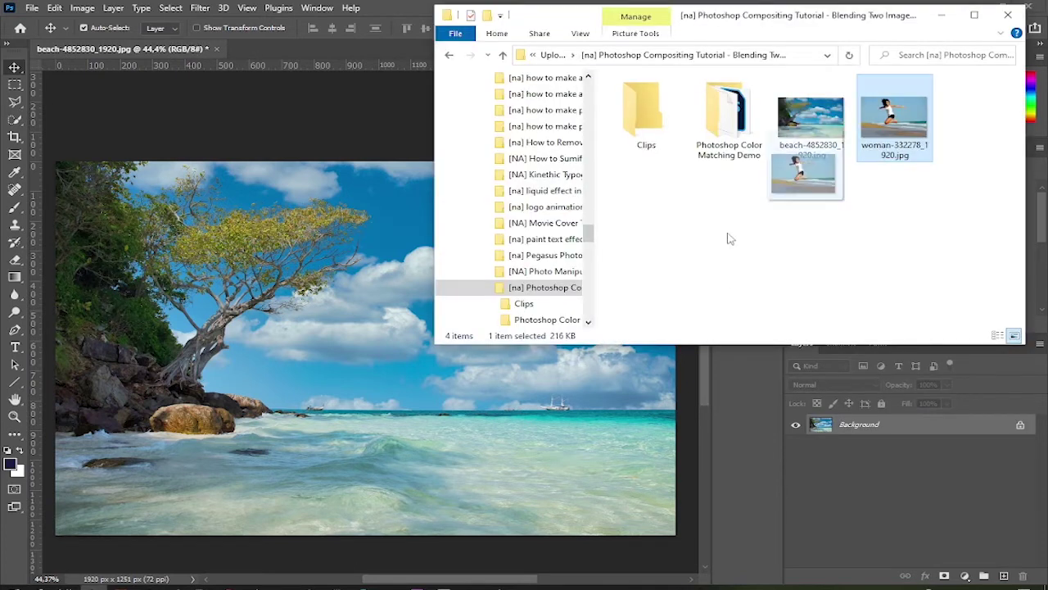
{"action": "left_click_drag", "start_coordinate": [884, 147], "coordinate": [371, 421]}
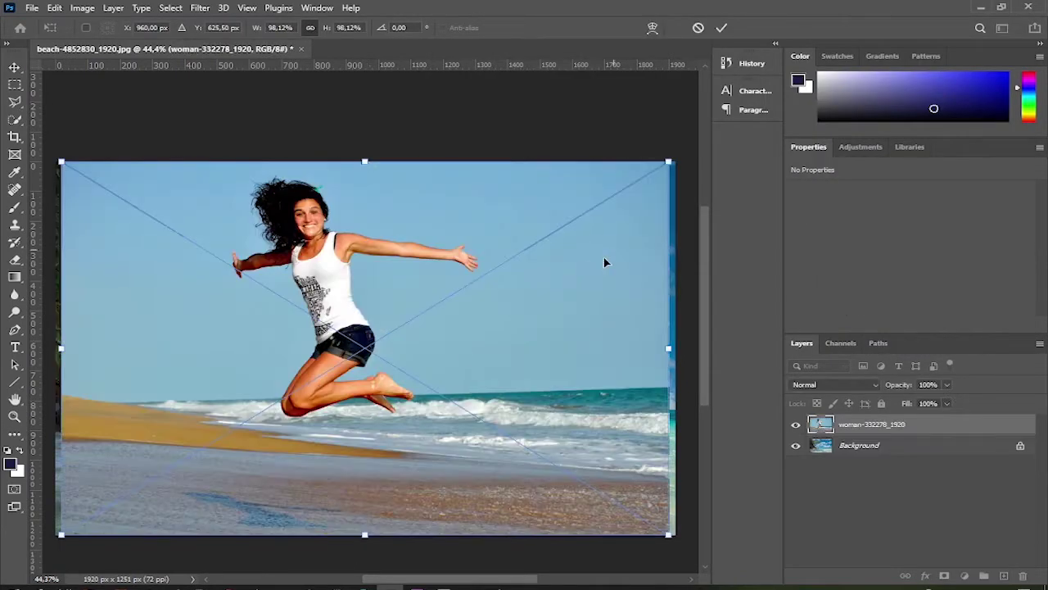
{"action": "mouse_move", "coordinate": [669, 161]}
{"action": "left_mouse_down"}
{"action": "mouse_move", "coordinate": [688, 151]}
{"action": "mouse_move", "coordinate": [641, 189]}
{"action": "left_mouse_up"}
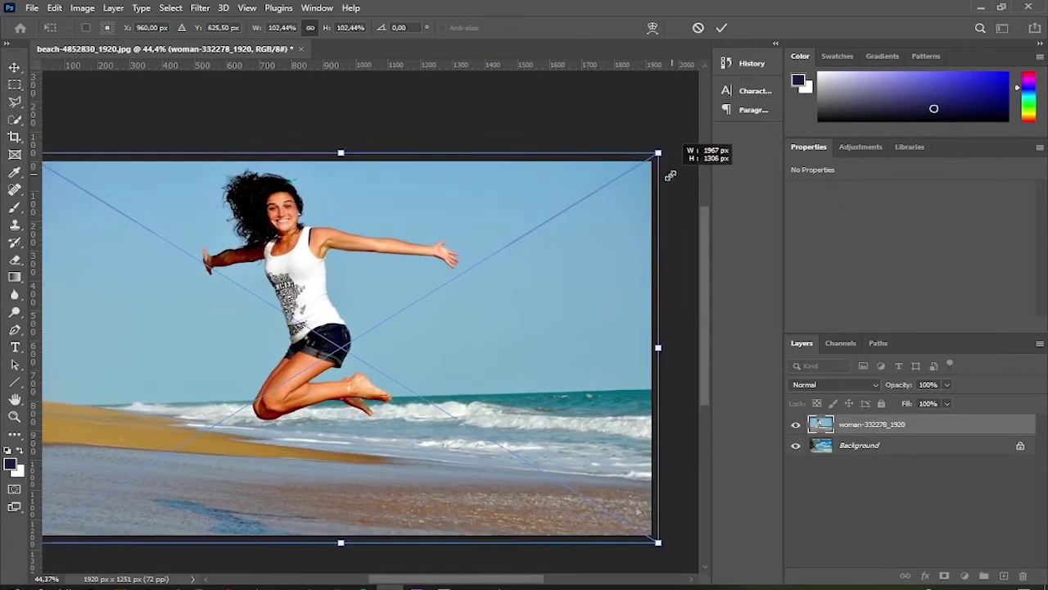
{"action": "left_click_drag", "start_coordinate": [641, 189], "coordinate": [662, 178]}
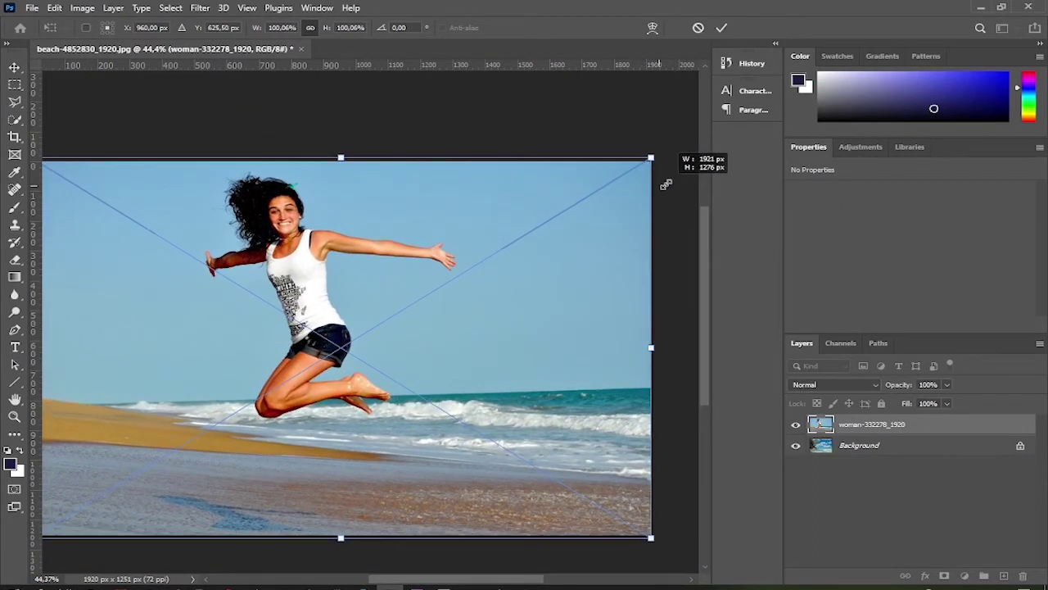
{"action": "left_click", "coordinate": [722, 27]}
{"action": "scroll", "coordinate": [643, 471], "scroll_direction": "down", "scroll_amount": 1}
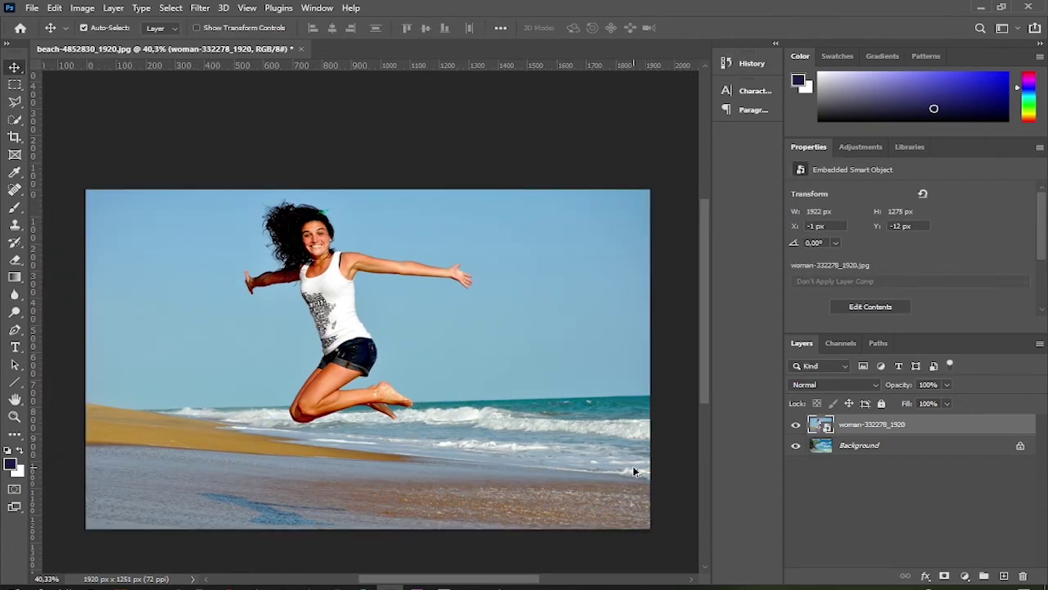
{"action": "scroll", "coordinate": [703, 352], "scroll_direction": "up", "scroll_amount": 1}
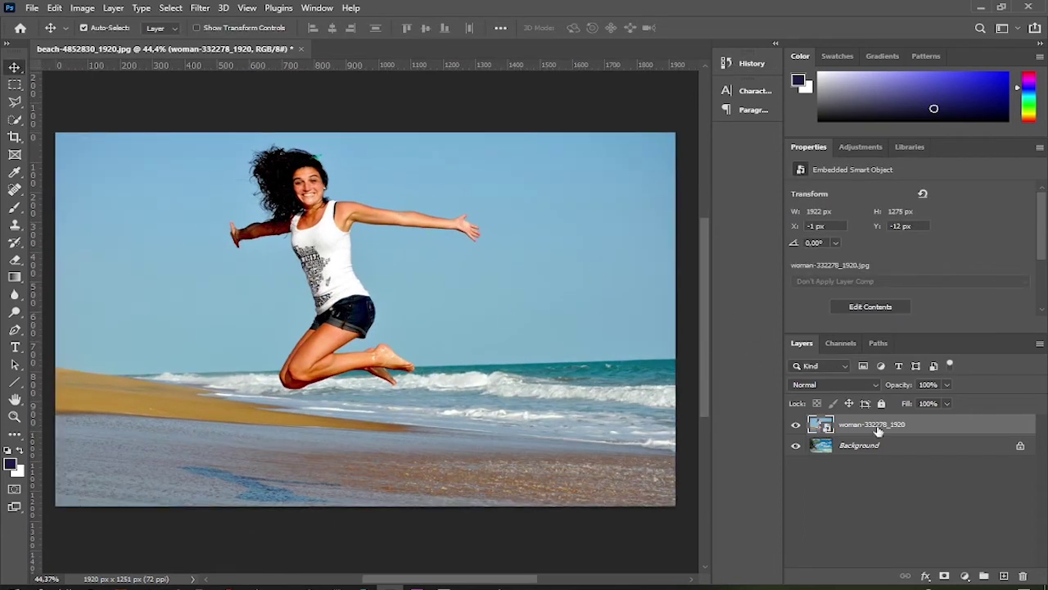
{"action": "left_click", "coordinate": [170, 7]}
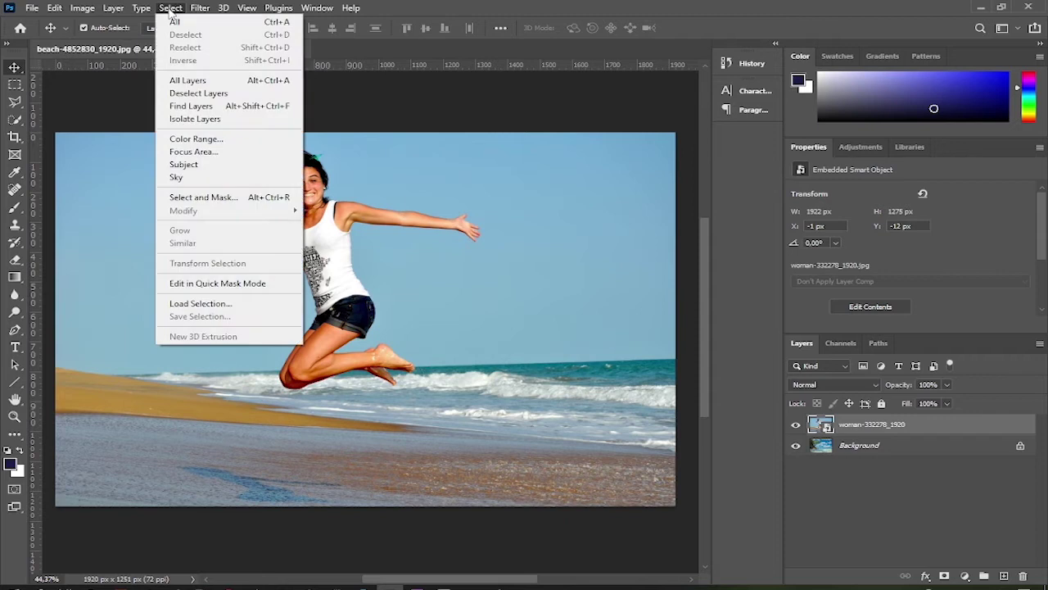
- Select Subject in Select and Mask, decontaminate colours, and output to a new layer with mask
{"action": "left_click", "coordinate": [211, 199]}
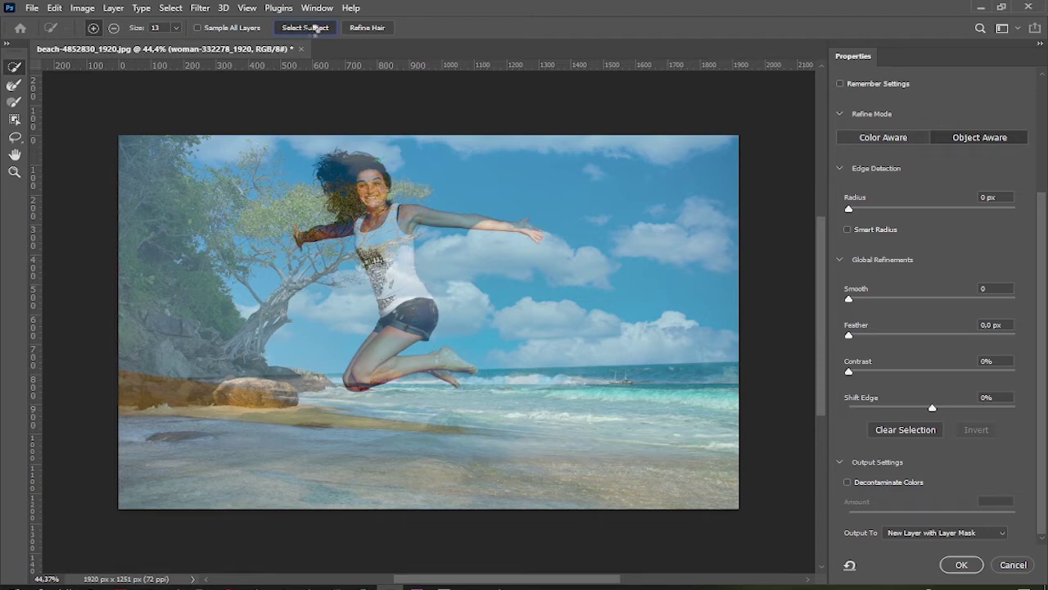
{"action": "left_click", "coordinate": [315, 28]}
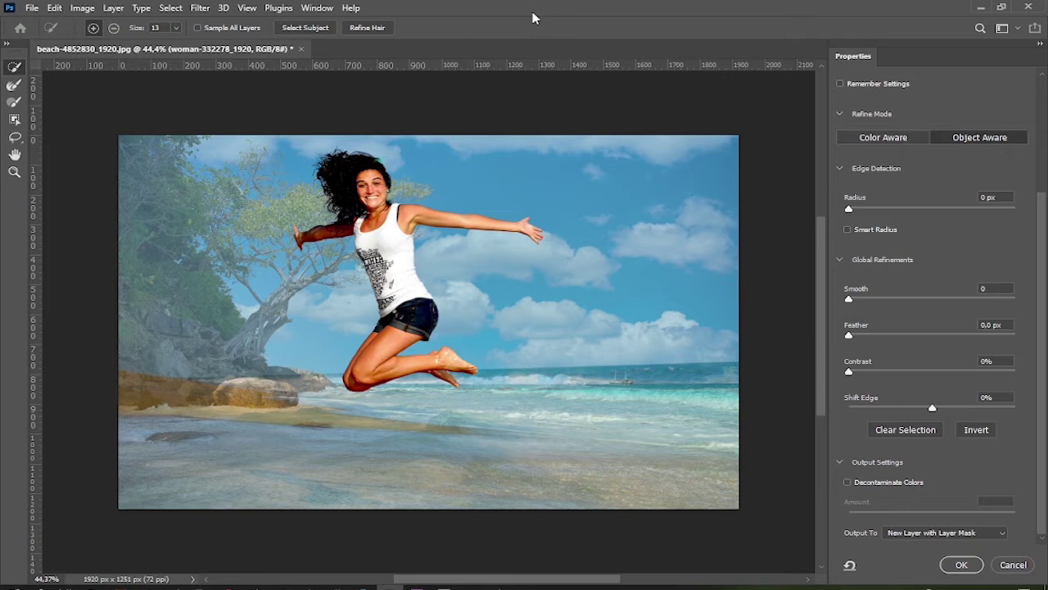
{"action": "left_click", "coordinate": [848, 483]}
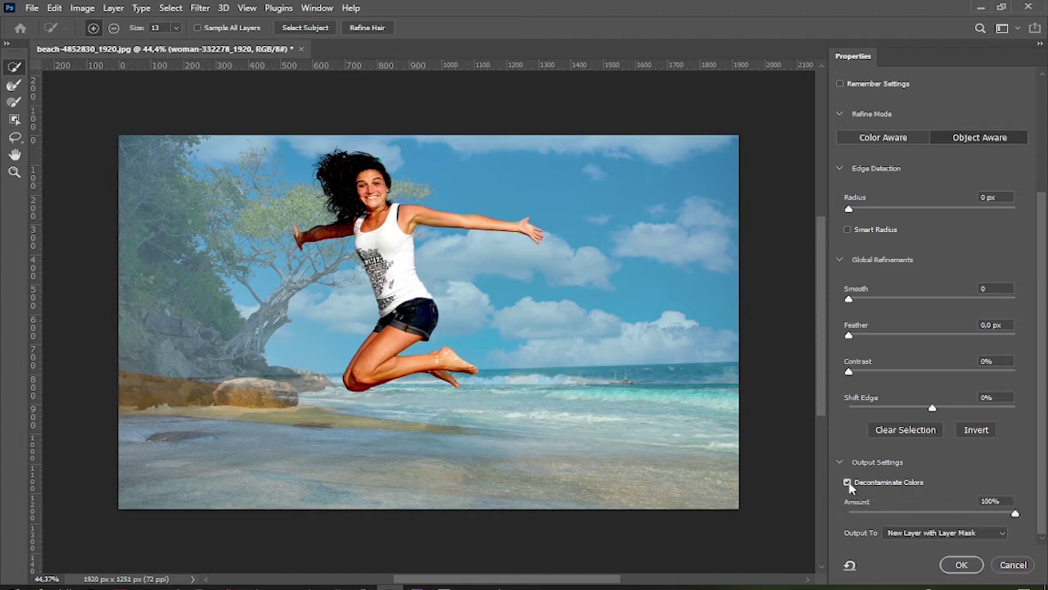
{"action": "scroll", "coordinate": [745, 452], "scroll_direction": "up", "scroll_amount": 1}
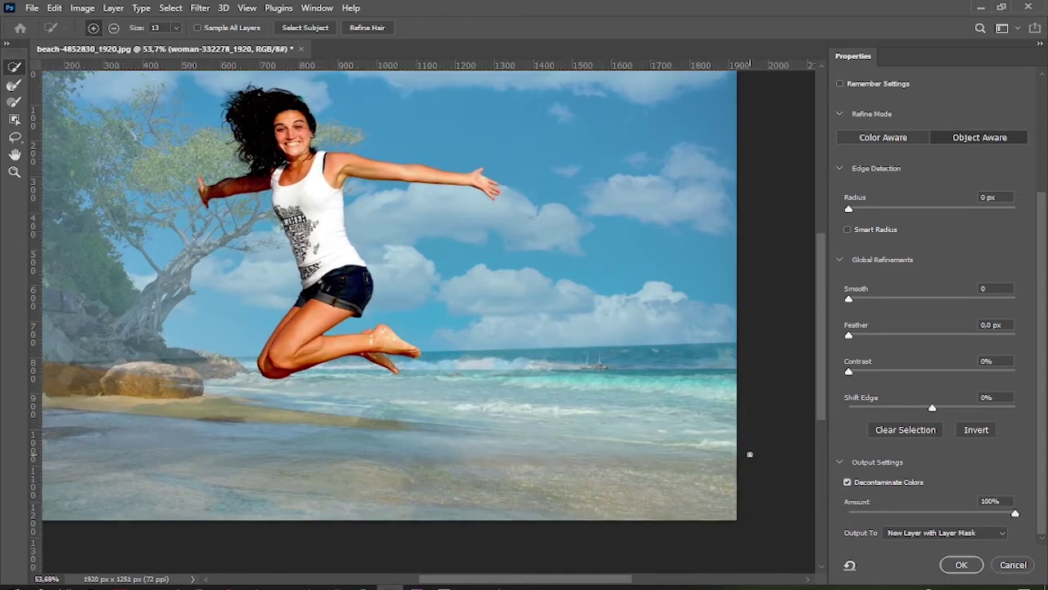
{"action": "left_click", "coordinate": [942, 536]}
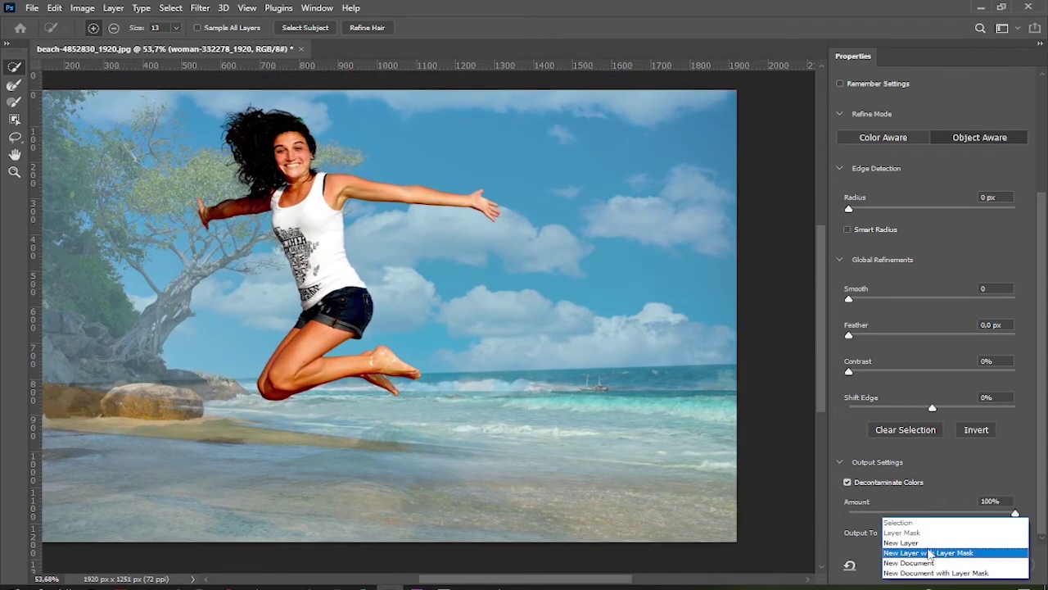
{"action": "left_click", "coordinate": [930, 553]}
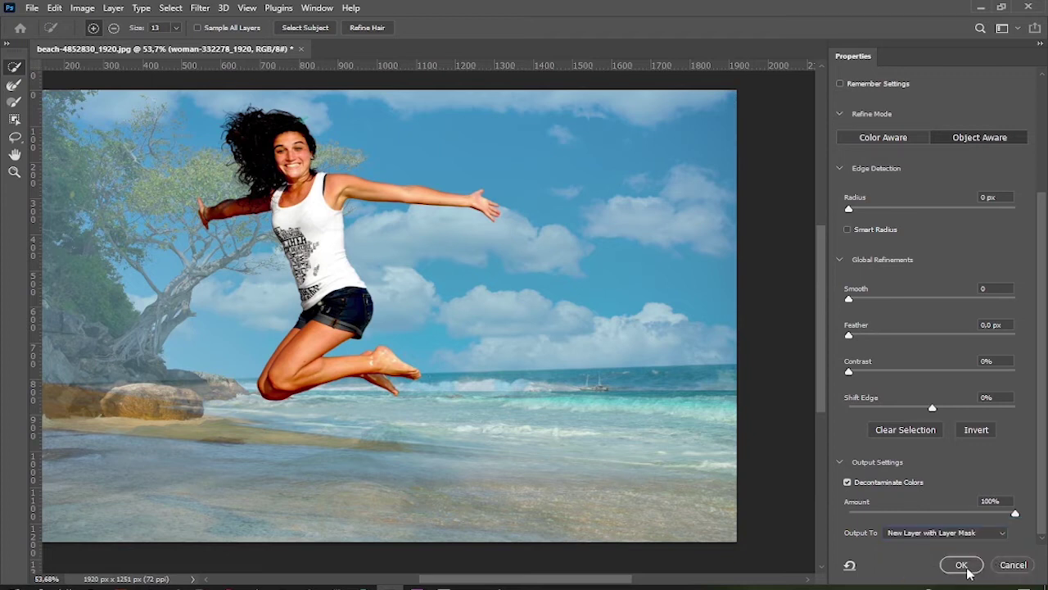
{"action": "left_click", "coordinate": [963, 565]}
- Hide the original woman layer and move the cutout right over the sea
{"action": "left_click", "coordinate": [796, 445]}
{"action": "scroll", "coordinate": [624, 423], "scroll_direction": "down", "scroll_amount": 2}
{"action": "scroll", "coordinate": [625, 424], "scroll_direction": "up", "scroll_amount": 1}
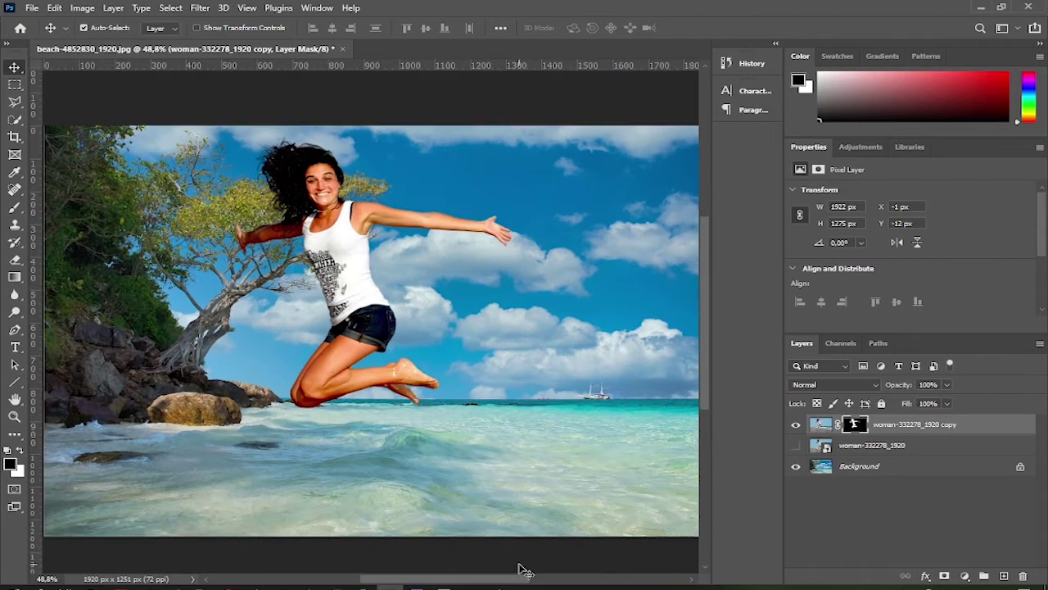
{"action": "scroll", "coordinate": [528, 557], "scroll_direction": "down", "scroll_amount": 1}
{"action": "mouse_move", "coordinate": [362, 341]}
{"action": "left_mouse_down"}
{"action": "mouse_move", "coordinate": [542, 346]}
{"action": "mouse_move", "coordinate": [557, 360]}
{"action": "left_mouse_up"}
{"action": "scroll", "coordinate": [533, 562], "scroll_direction": "right", "scroll_amount": 2}
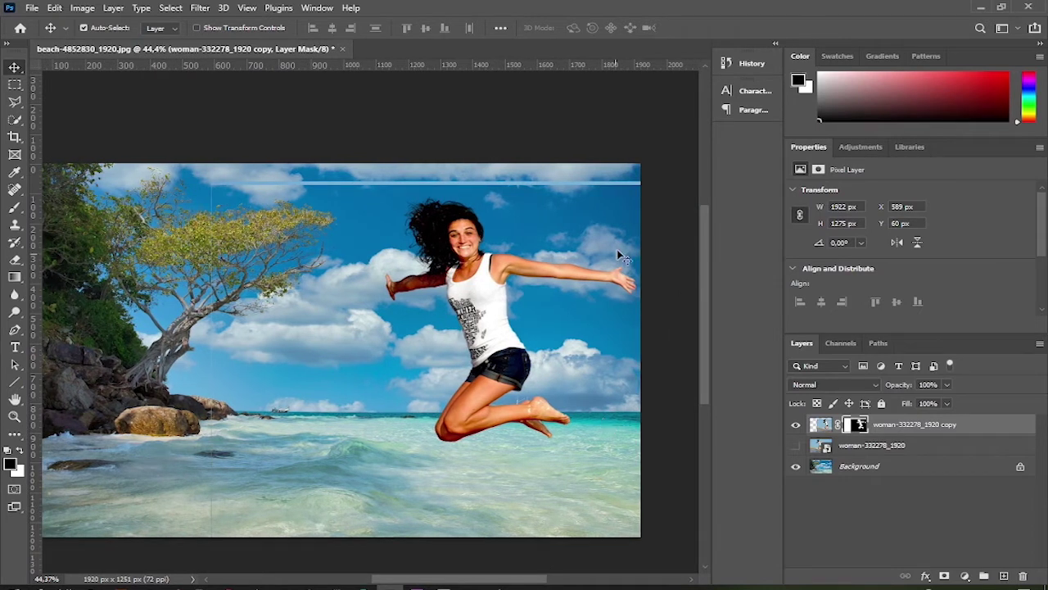
- On the cutout's layer mask, outline the leftover top strip with the Polygonal Lasso
{"action": "left_click", "coordinate": [856, 424]}
{"action": "left_click", "coordinate": [15, 102]}
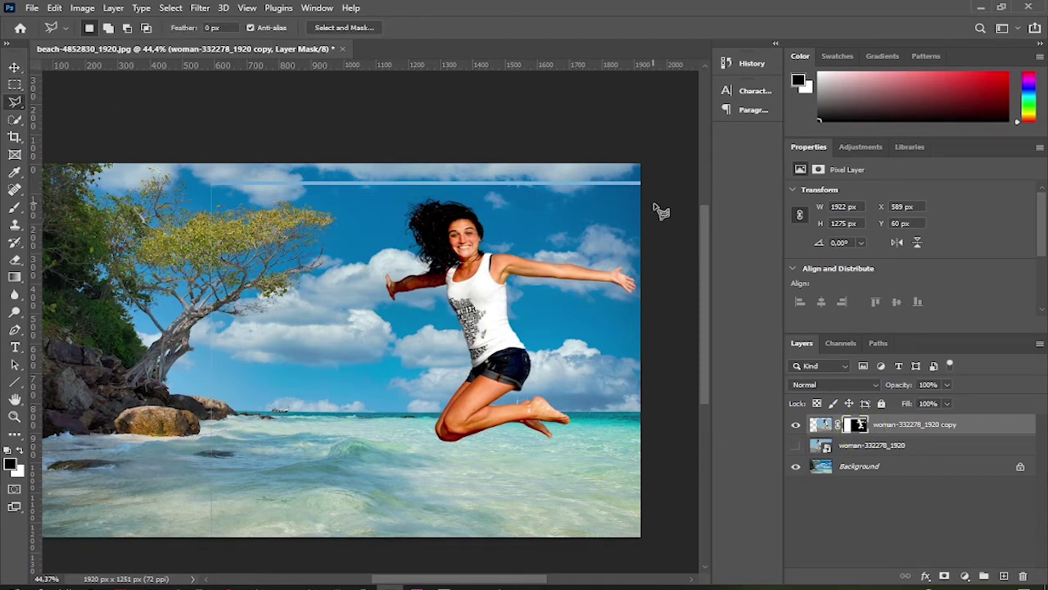
{"action": "left_click", "coordinate": [857, 425]}
{"action": "left_click", "coordinate": [665, 229]}
{"action": "left_click", "coordinate": [565, 196]}
{"action": "left_click", "coordinate": [398, 190]}
{"action": "left_click", "coordinate": [283, 253]}
{"action": "left_click", "coordinate": [270, 536]}
{"action": "left_click", "coordinate": [131, 467]}
{"action": "left_click", "coordinate": [185, 147]}
{"action": "left_click", "coordinate": [683, 138]}
{"action": "left_click", "coordinate": [671, 231]}
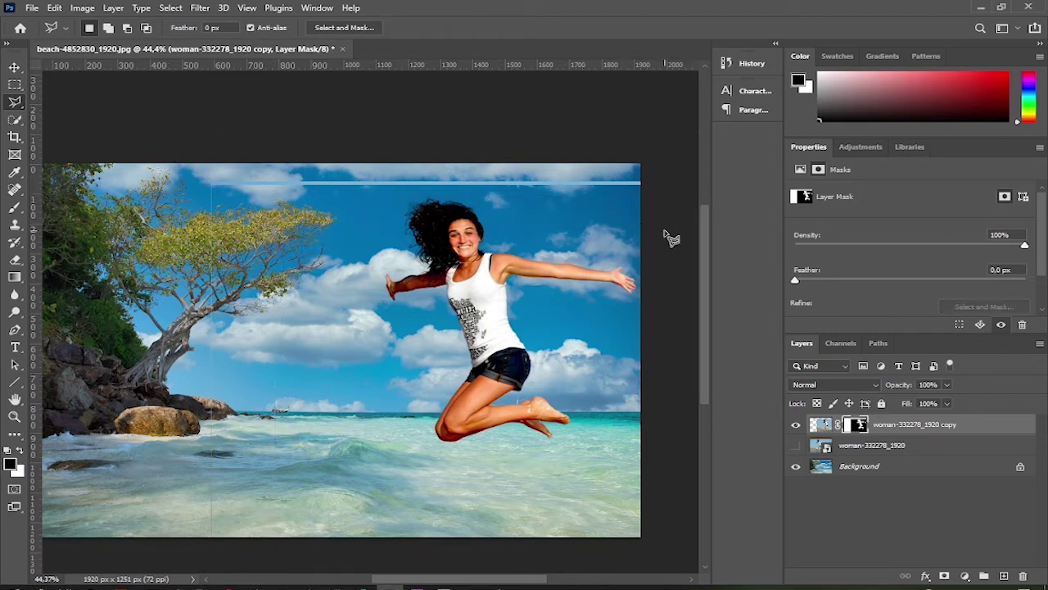
- Fill the mask selection with black, deselect, and nudge the woman slightly
{"action": "left_click", "coordinate": [54, 9]}
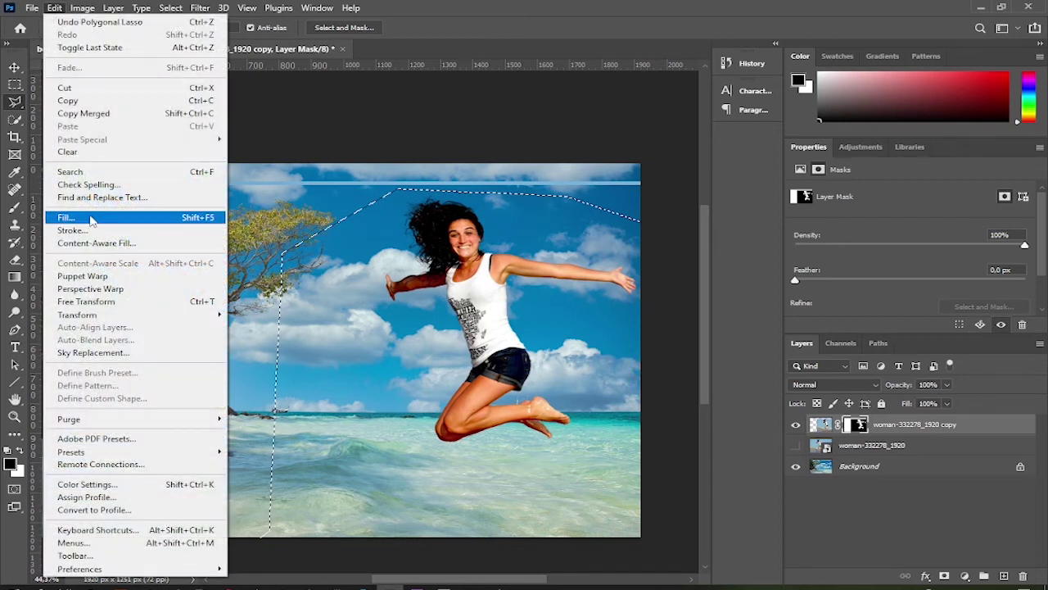
{"action": "left_click", "coordinate": [98, 219]}
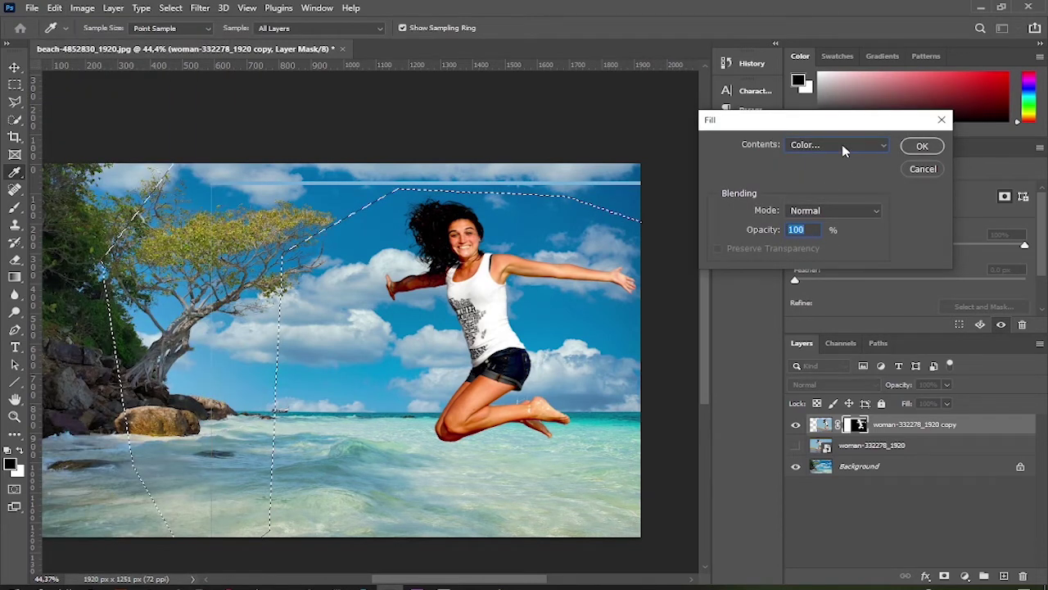
{"action": "left_click", "coordinate": [842, 145]}
{"action": "left_click", "coordinate": [827, 250]}
{"action": "left_click", "coordinate": [922, 146]}
{"action": "key", "text": "ctrl+d"}
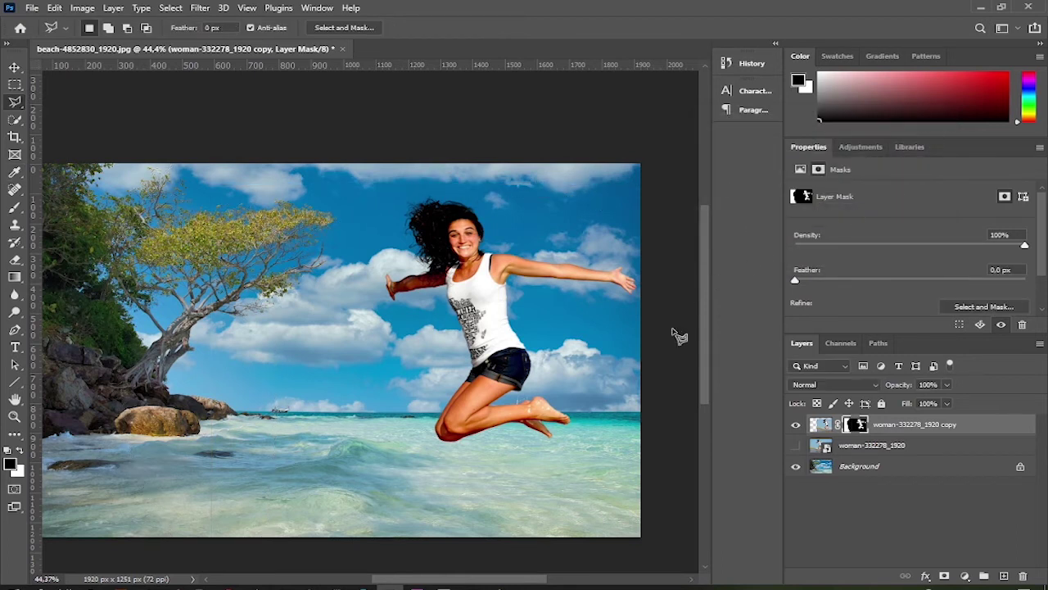
{"action": "key", "text": "v"}
{"action": "mouse_move", "coordinate": [529, 372]}
{"action": "left_mouse_down"}
{"action": "mouse_move", "coordinate": [544, 373]}
{"action": "mouse_move", "coordinate": [512, 372]}
{"action": "left_mouse_up"}
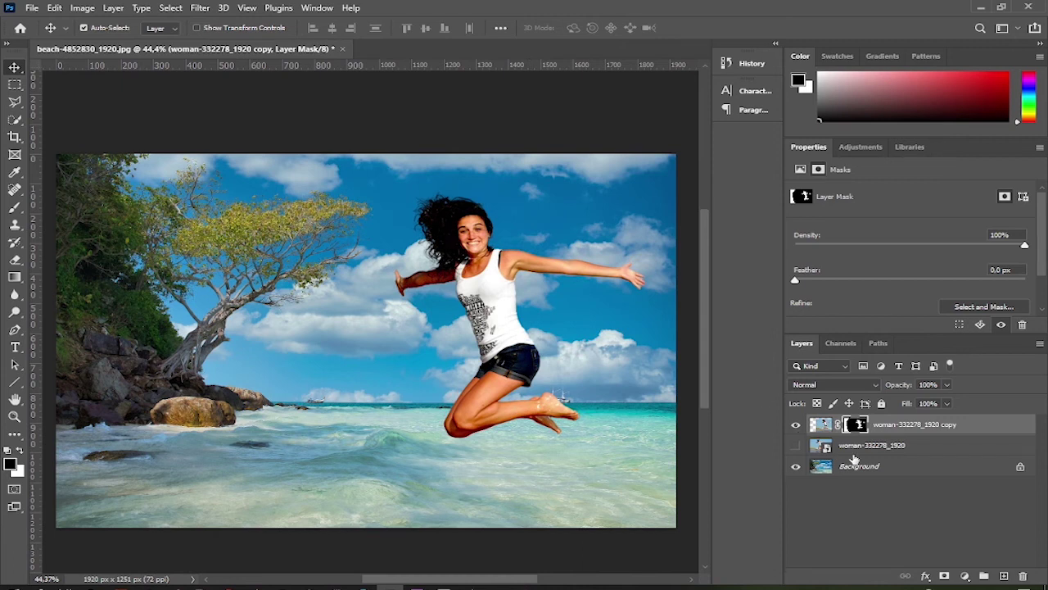
- Delete the hidden original woman layer and unlock the beach layer
{"action": "left_click", "coordinate": [879, 451]}
{"action": "key", "text": "Delete"}
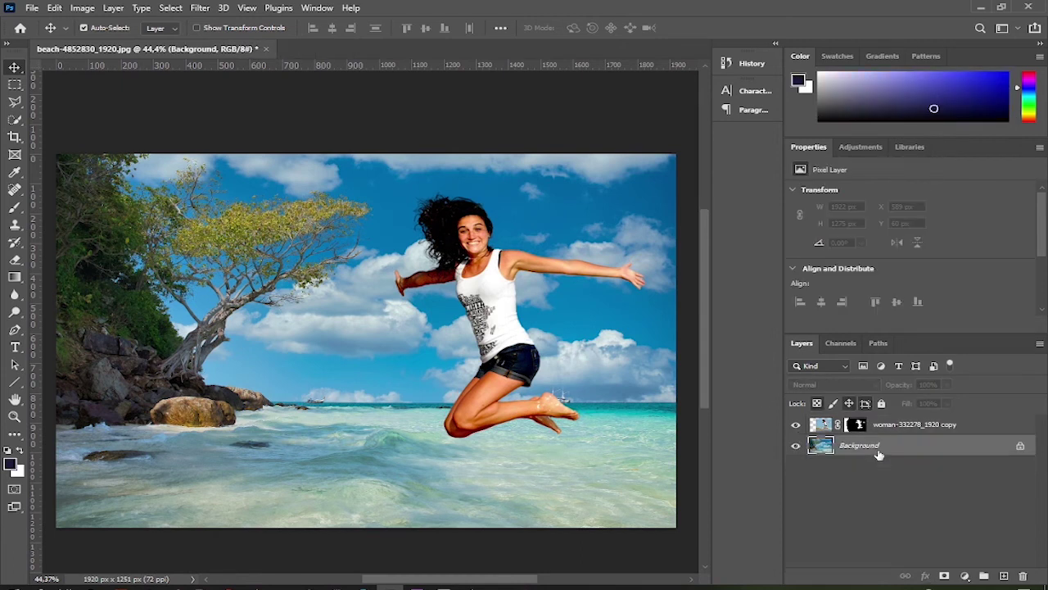
{"action": "left_click", "coordinate": [1020, 446]}
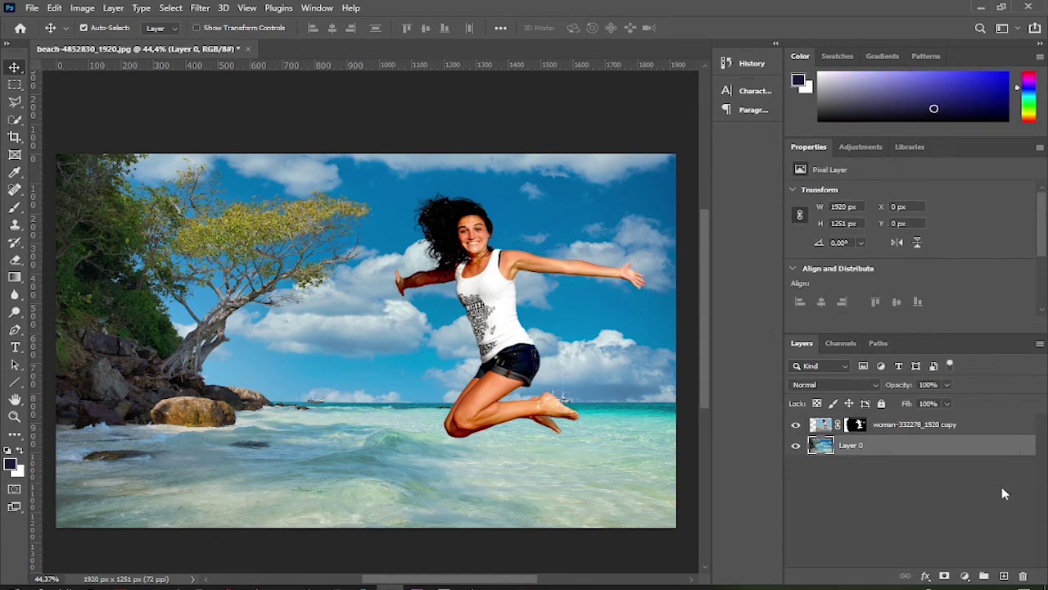
- Keep the beach layer named Background and rename the cutout layer Main Subject
{"action": "double_click", "coordinate": [851, 445]}
{"action": "type", "text": "Background"}
{"action": "key", "text": "Return"}
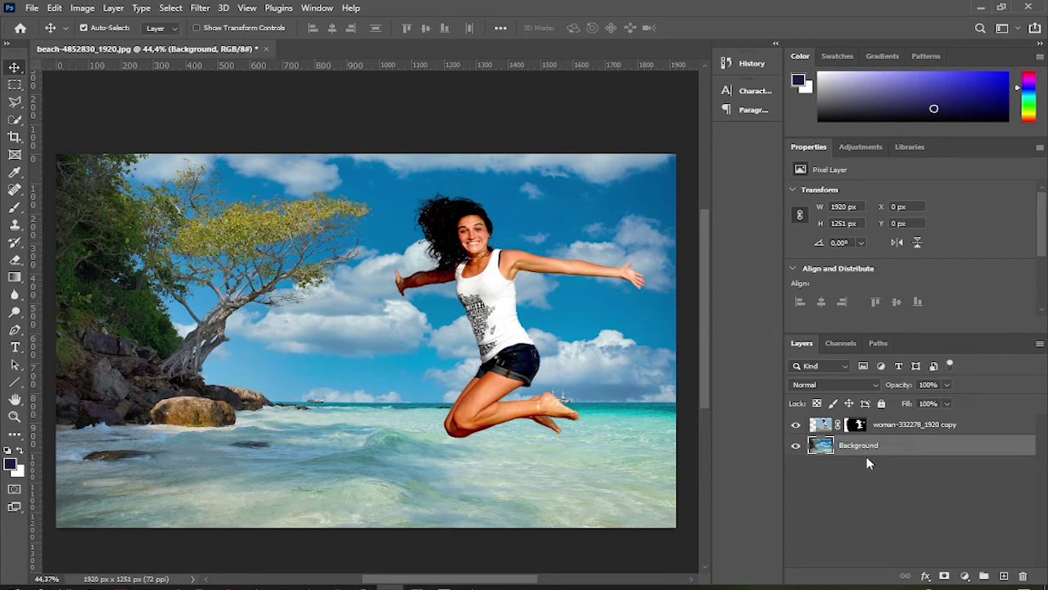
{"action": "double_click", "coordinate": [913, 425]}
{"action": "type", "text": "Main Subject"}
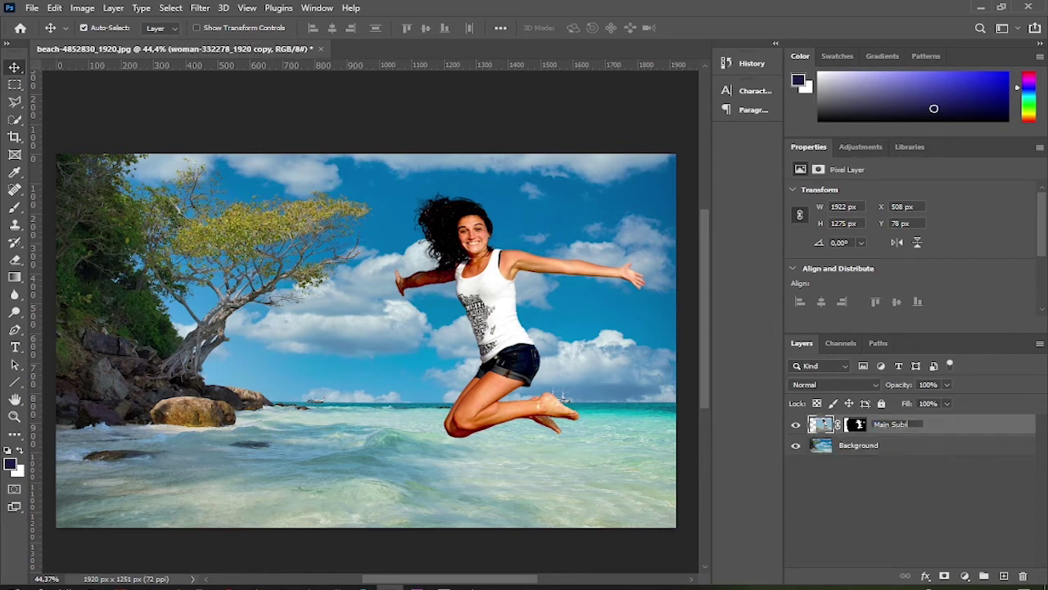
{"action": "key", "text": "Return"}
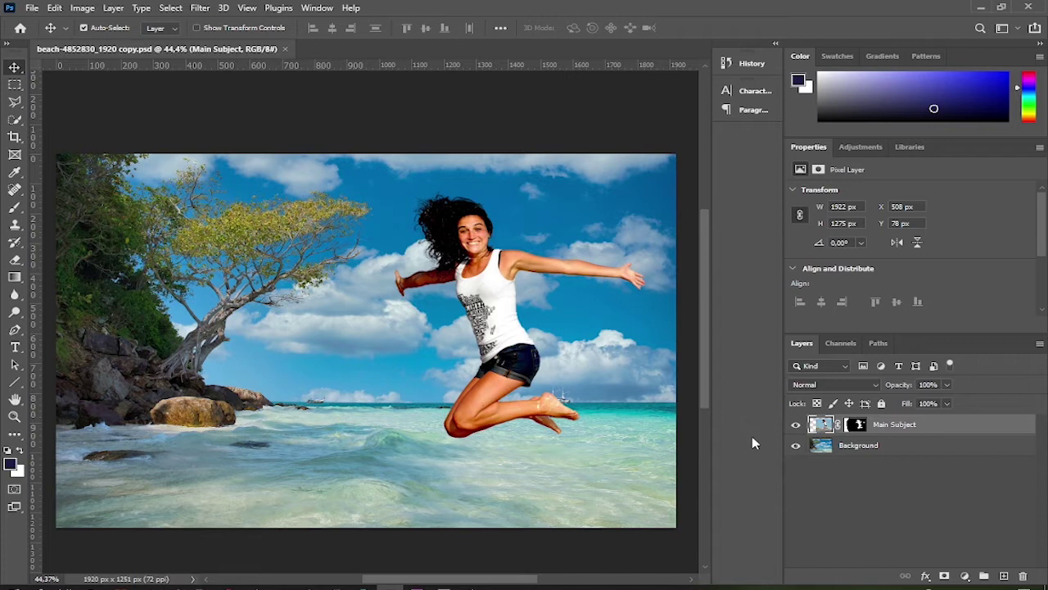
- Add a Color Fill layer of 50% brightness grey set to Luminosity blend mode
{"action": "left_click", "coordinate": [965, 576]}
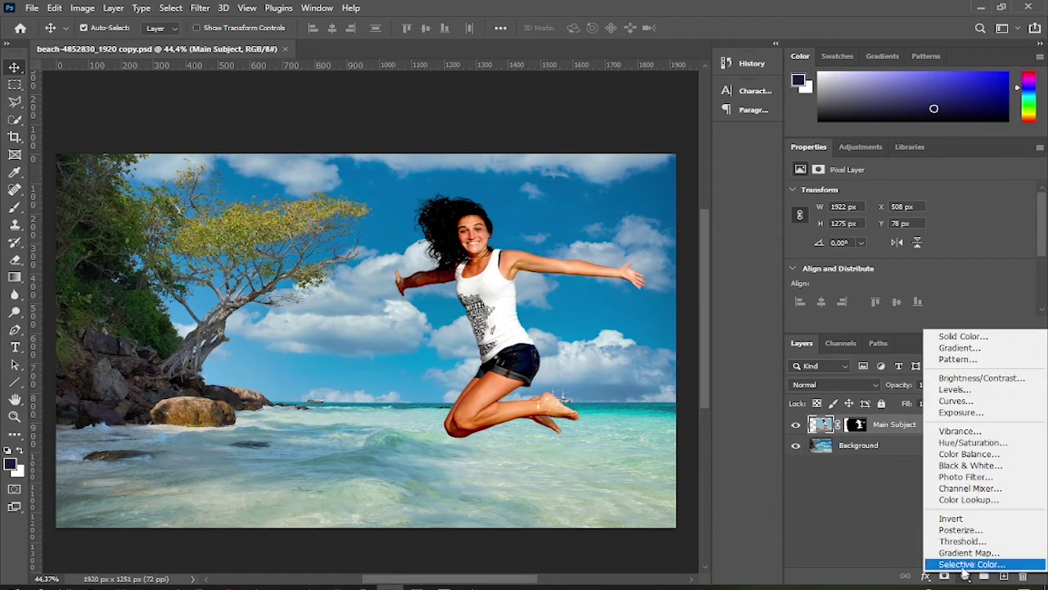
{"action": "left_click", "coordinate": [964, 339]}
{"action": "left_click_drag", "start_coordinate": [676, 194], "coordinate": [663, 219]}
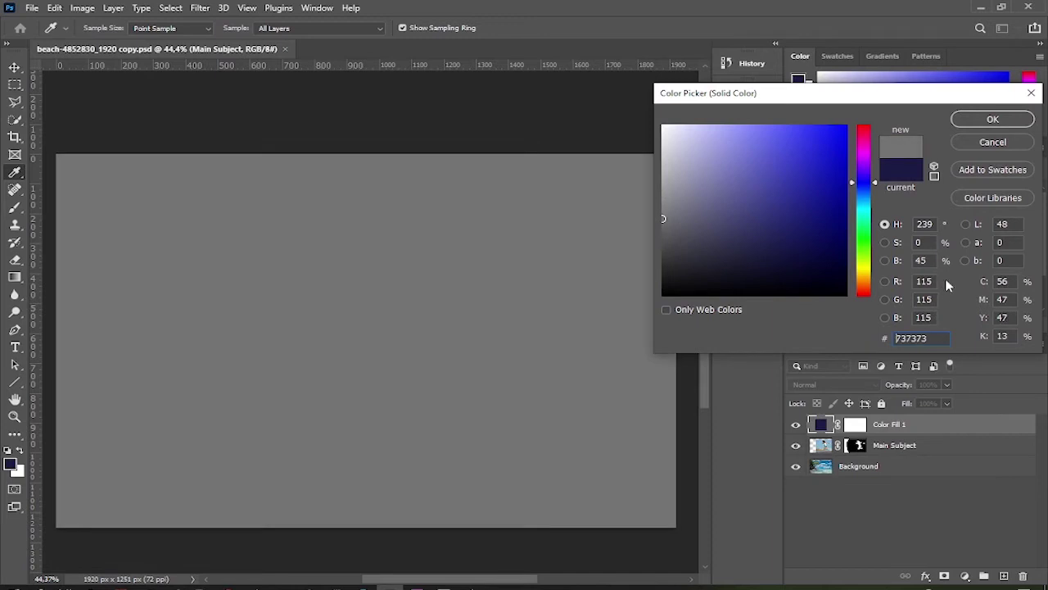
{"action": "type", "text": "50"}
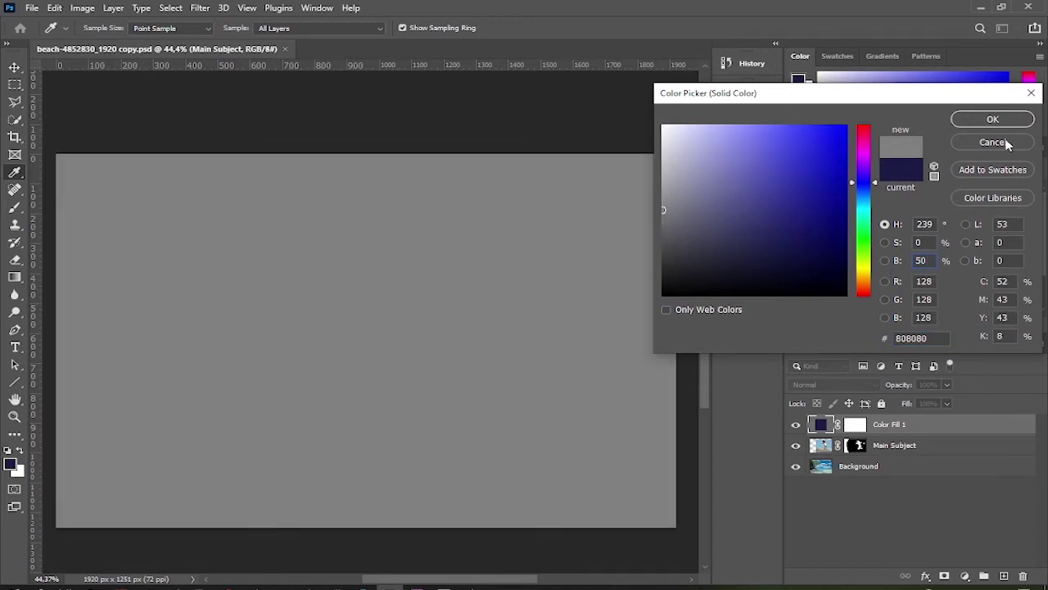
{"action": "left_click", "coordinate": [993, 123]}
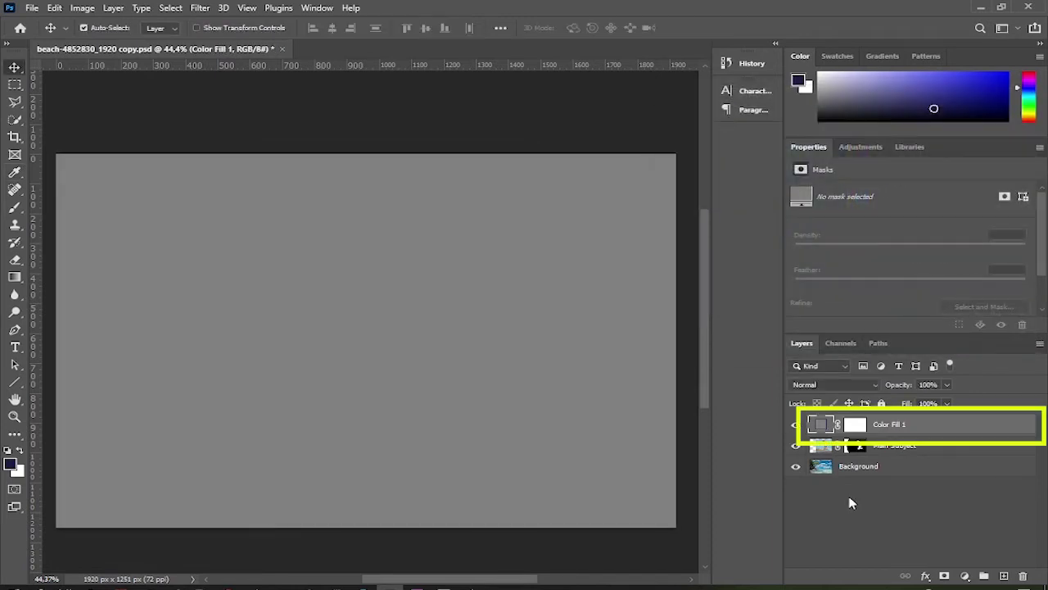
{"action": "left_click", "coordinate": [844, 384]}
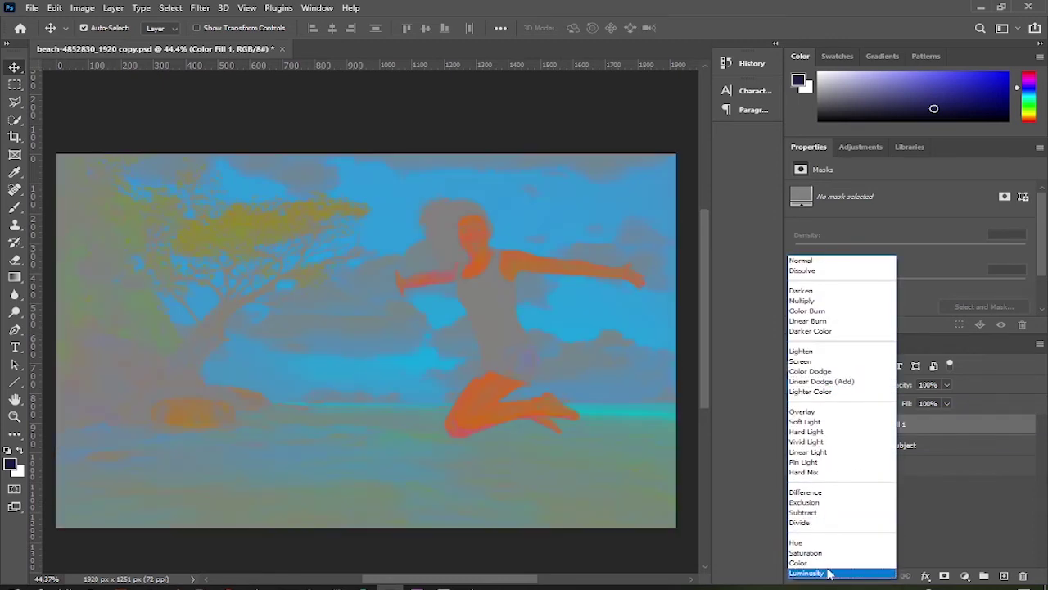
{"action": "left_click", "coordinate": [829, 573]}
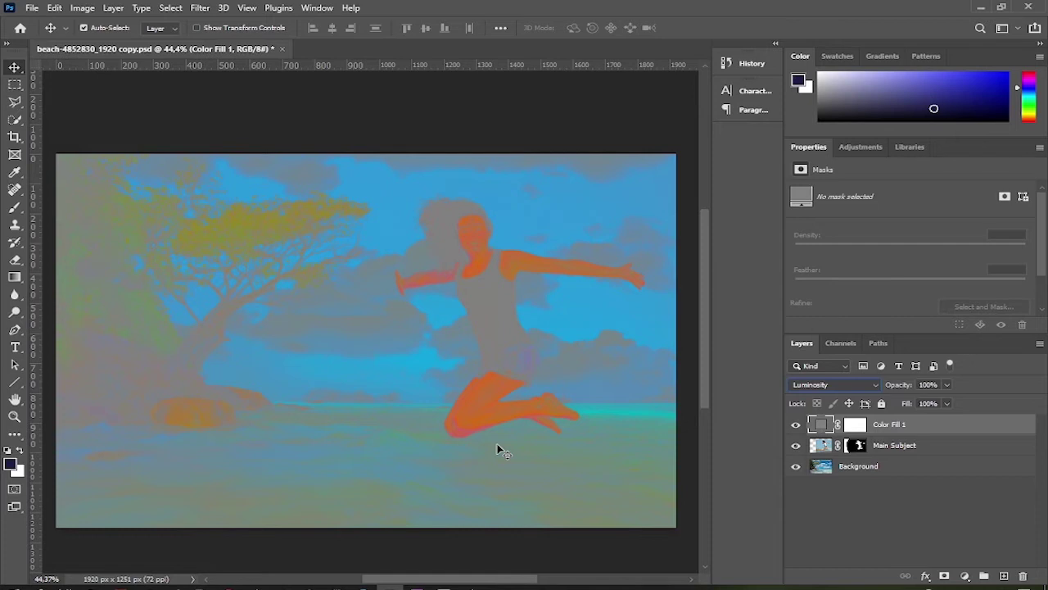
{"action": "left_click", "coordinate": [967, 574]}
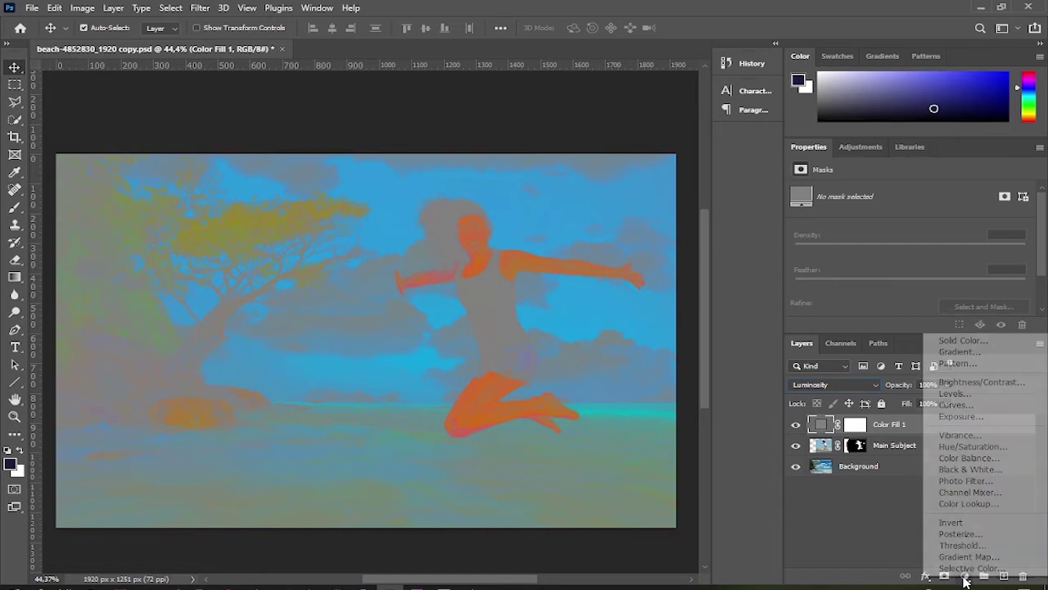
- Add a Hue/Saturation layer with Saturation +80 and select it together with Color Fill 1
{"action": "left_click", "coordinate": [994, 451]}
{"action": "left_click_drag", "start_coordinate": [910, 268], "coordinate": [1001, 268]}
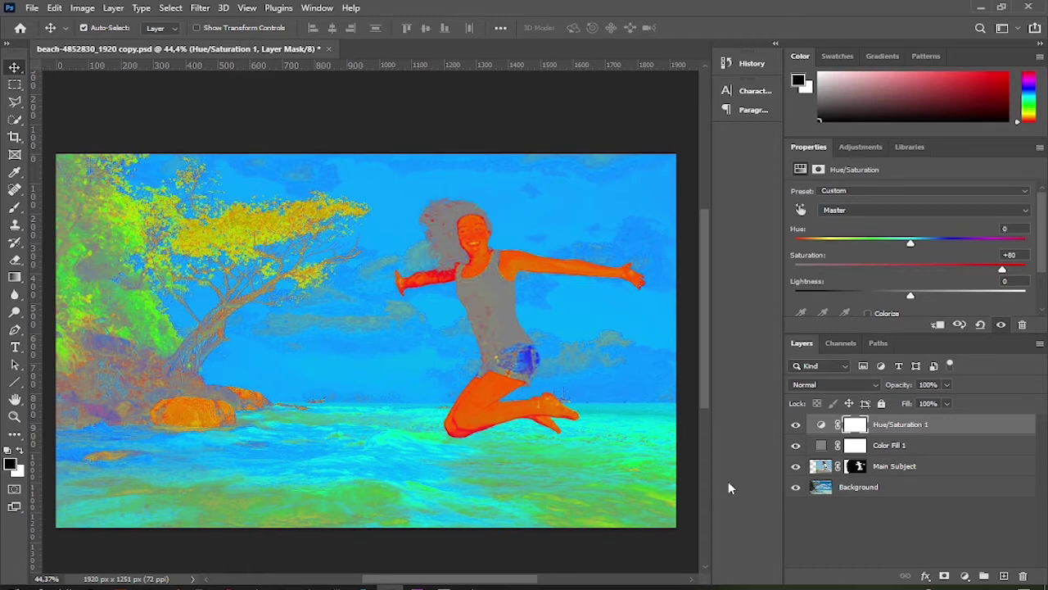
{"action": "key", "text": "shift"}
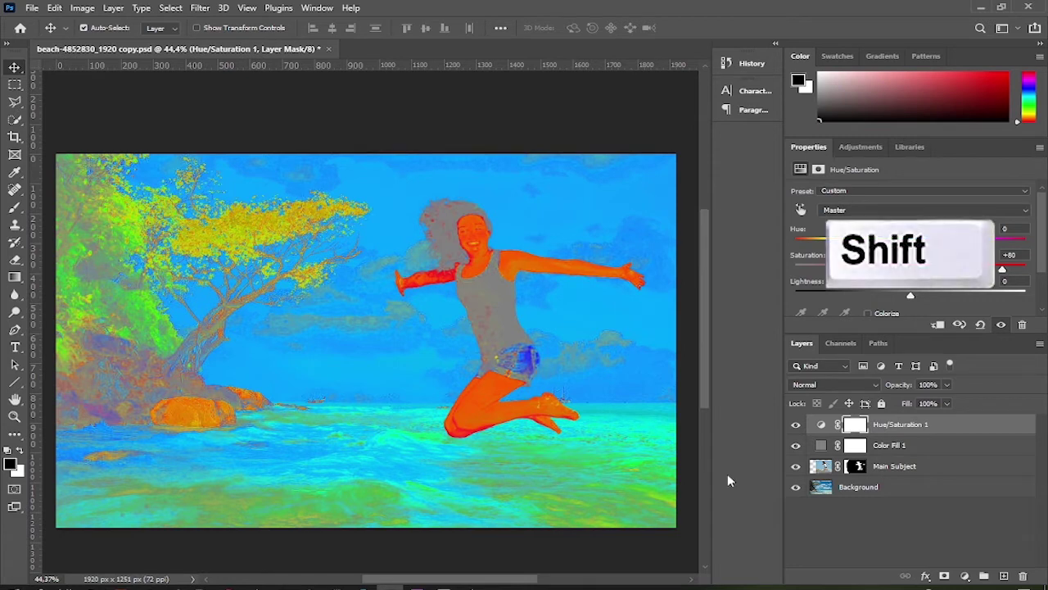
{"action": "left_click", "coordinate": [949, 447], "text": "shift"}
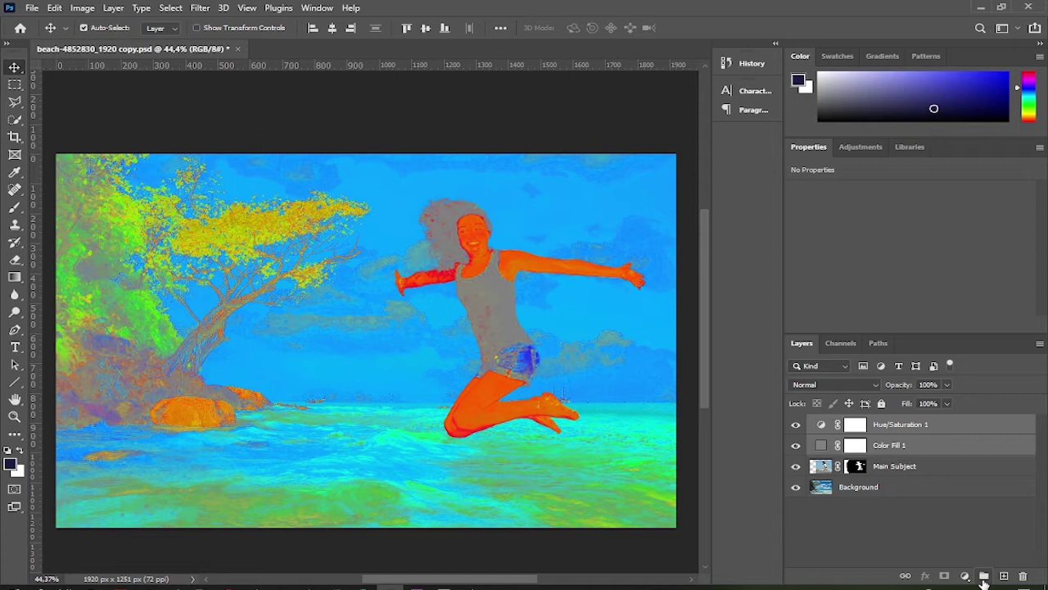
{"action": "left_click", "coordinate": [984, 576]}
- Name the group Ambient Color Check, toggle it off and on, then select Main Subject
{"action": "double_click", "coordinate": [845, 422]}
{"action": "type", "text": "Ambient Color Check"}
{"action": "key", "text": "Return"}
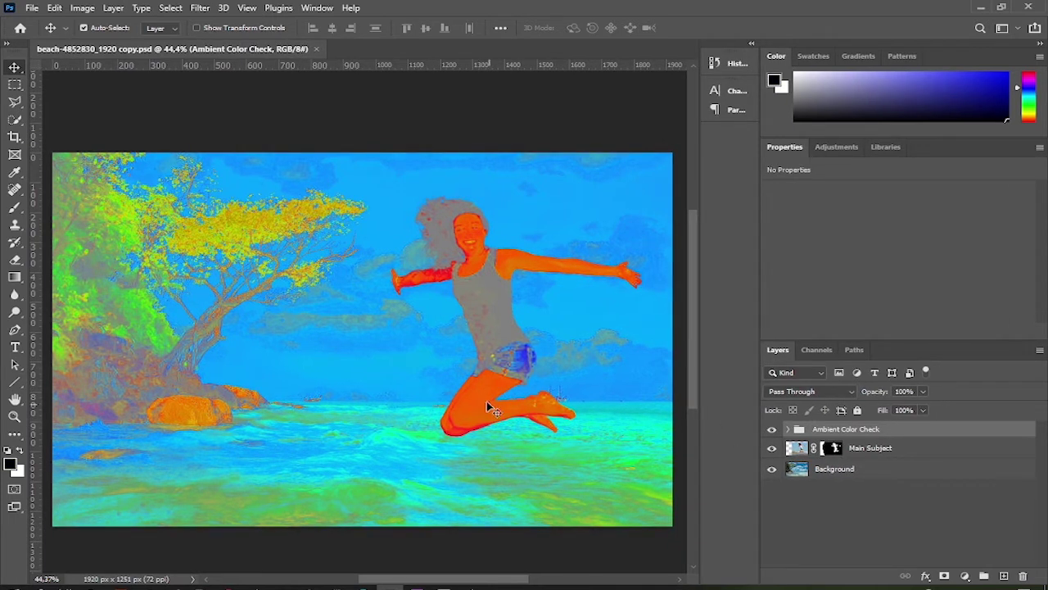
{"action": "left_click", "coordinate": [771, 430]}
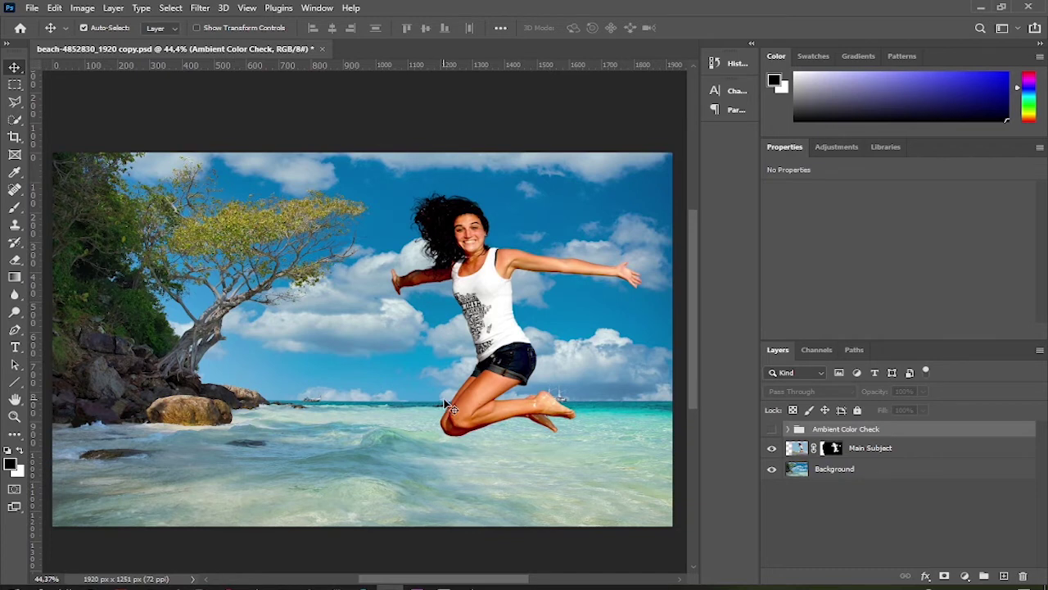
{"action": "left_click", "coordinate": [772, 430]}
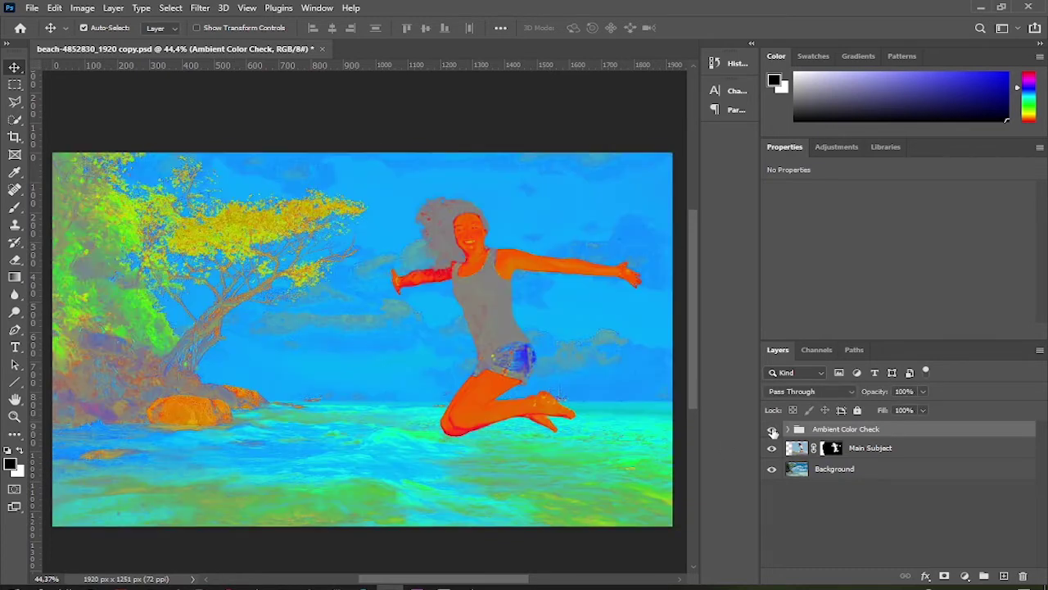
{"action": "left_click", "coordinate": [907, 450]}
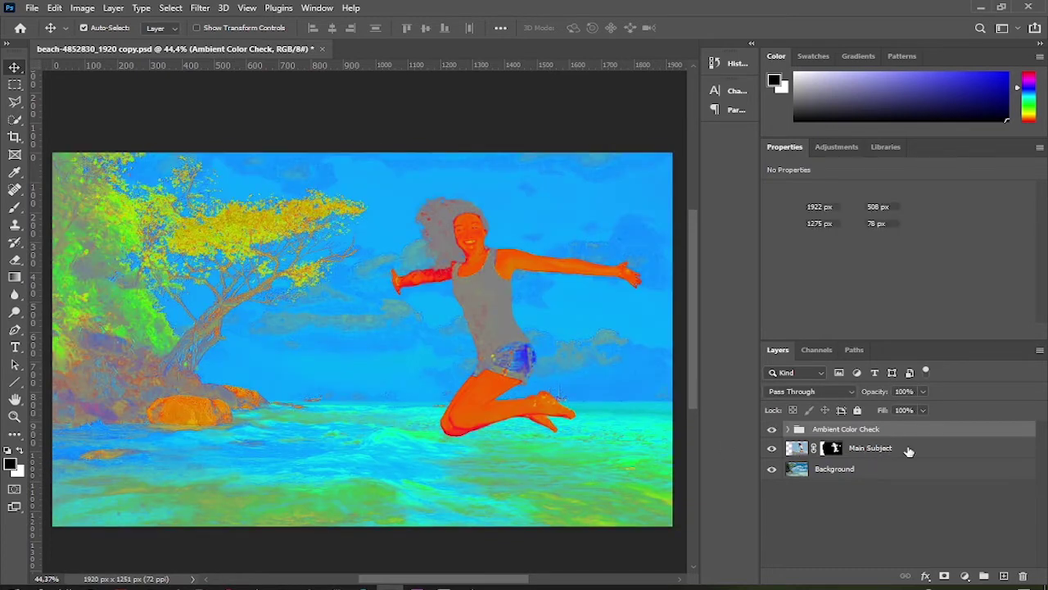
{"action": "left_click", "coordinate": [964, 575]}
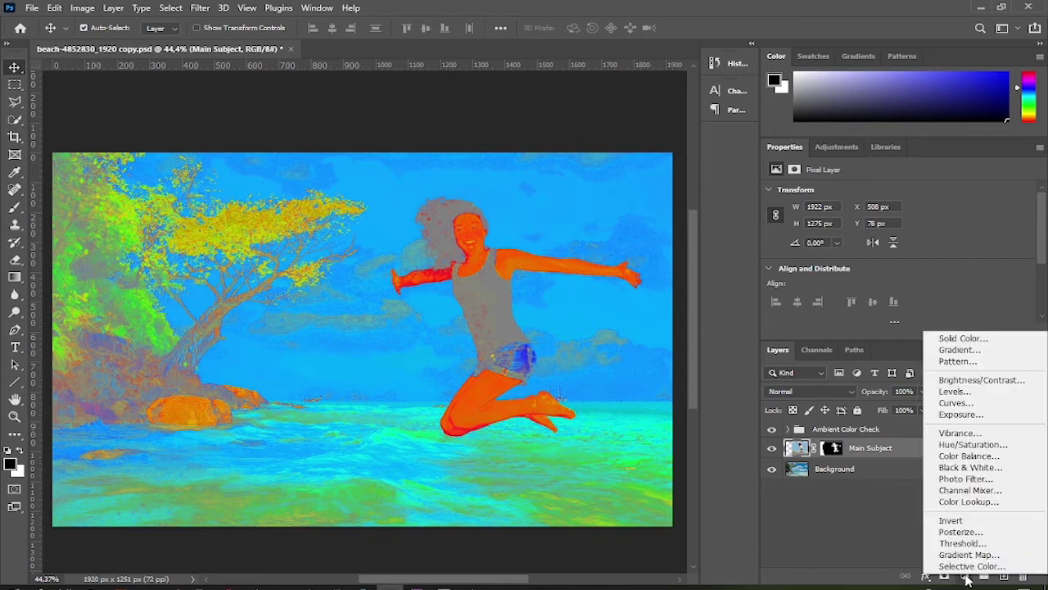
- Add a Selective Color adjustment layer clipped to Main Subject
{"action": "left_click", "coordinate": [968, 566]}
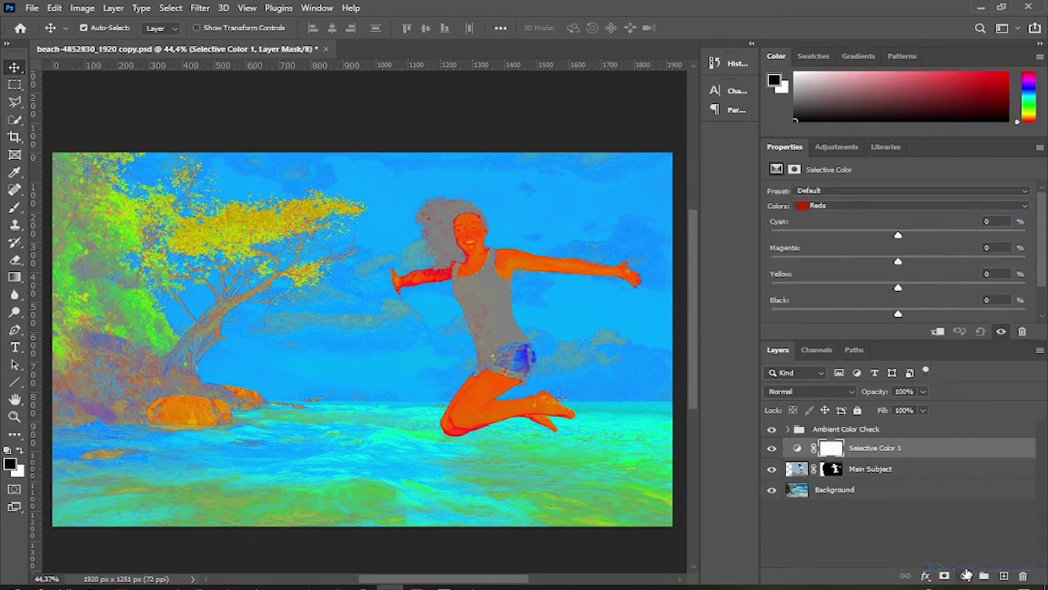
{"action": "left_click", "coordinate": [938, 333]}
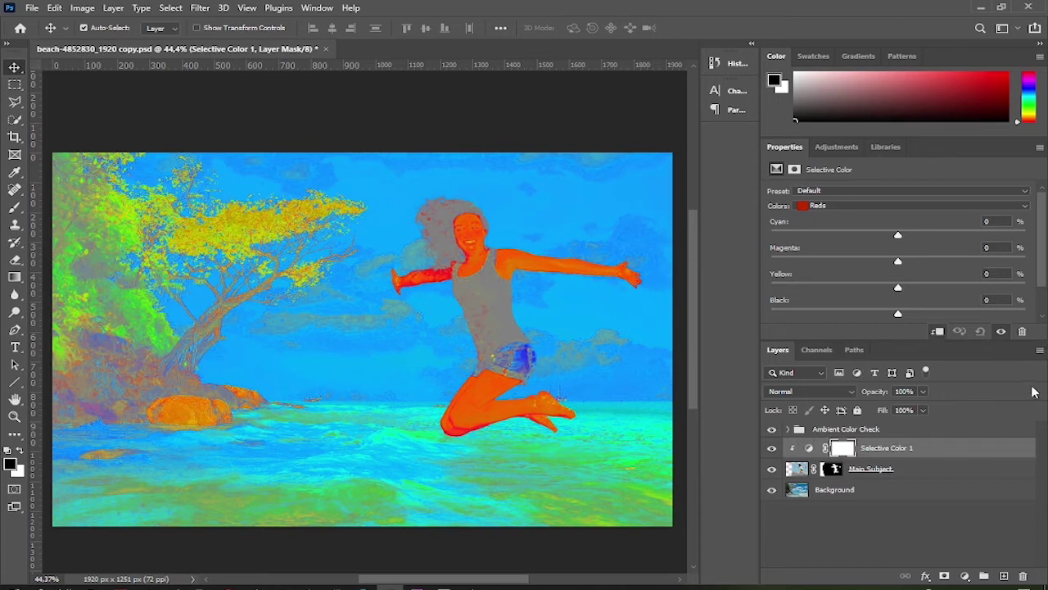
{"action": "left_click", "coordinate": [810, 449]}
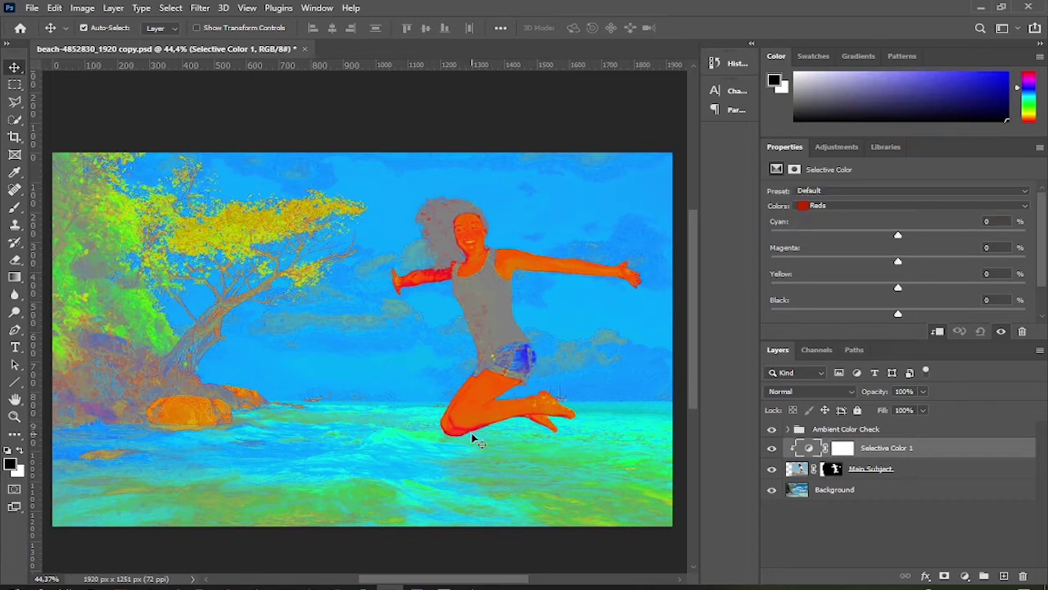
- Set Reds to Cyan +11, Magenta −51, Yellow +62, Black −24, comparing against false colours
{"action": "mouse_move", "coordinate": [897, 235]}
{"action": "left_mouse_down"}
{"action": "mouse_move", "coordinate": [830, 238]}
{"action": "mouse_move", "coordinate": [898, 236]}
{"action": "left_mouse_up"}
{"action": "mouse_move", "coordinate": [898, 313]}
{"action": "left_mouse_down"}
{"action": "mouse_move", "coordinate": [877, 316]}
{"action": "mouse_move", "coordinate": [915, 288]}
{"action": "left_mouse_up"}
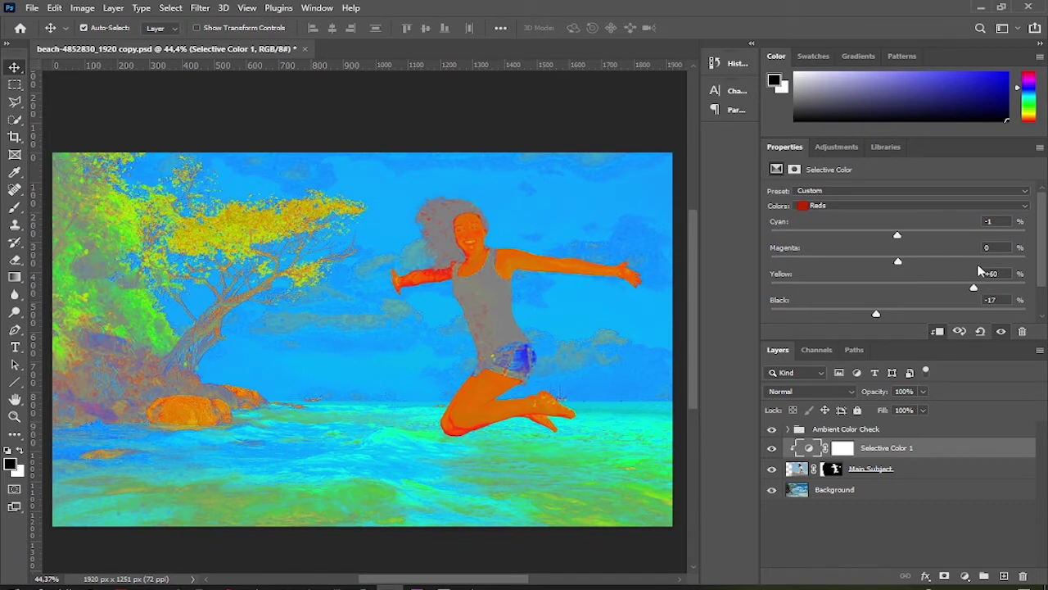
{"action": "mouse_move", "coordinate": [877, 316]}
{"action": "left_mouse_down"}
{"action": "mouse_move", "coordinate": [816, 313]}
{"action": "mouse_move", "coordinate": [870, 306]}
{"action": "left_mouse_up"}
{"action": "left_click_drag", "start_coordinate": [899, 263], "coordinate": [832, 263]}
{"action": "left_click_drag", "start_coordinate": [897, 238], "coordinate": [881, 240]}
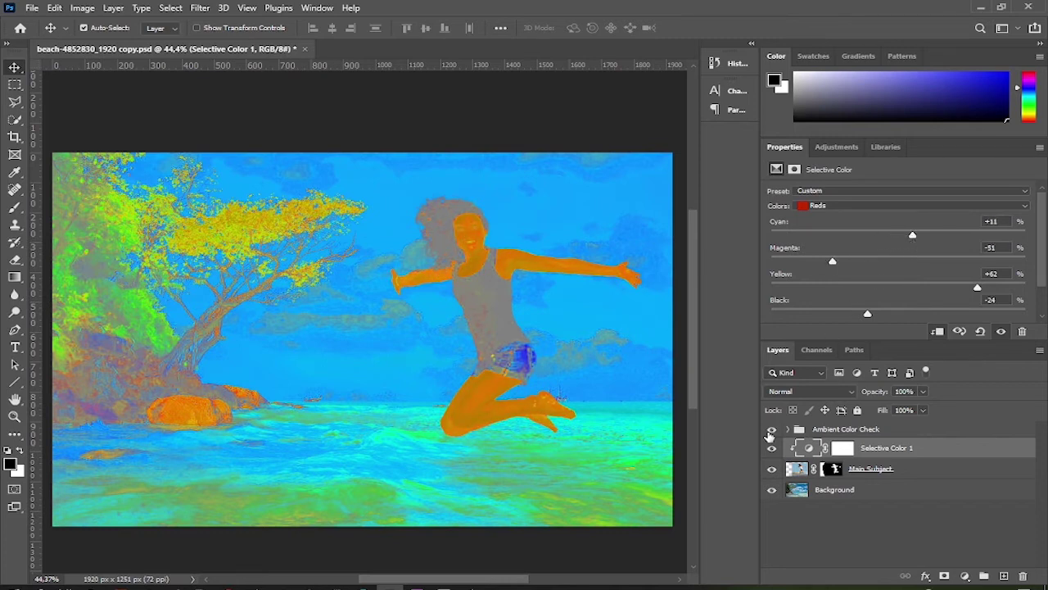
{"action": "left_click", "coordinate": [770, 431]}
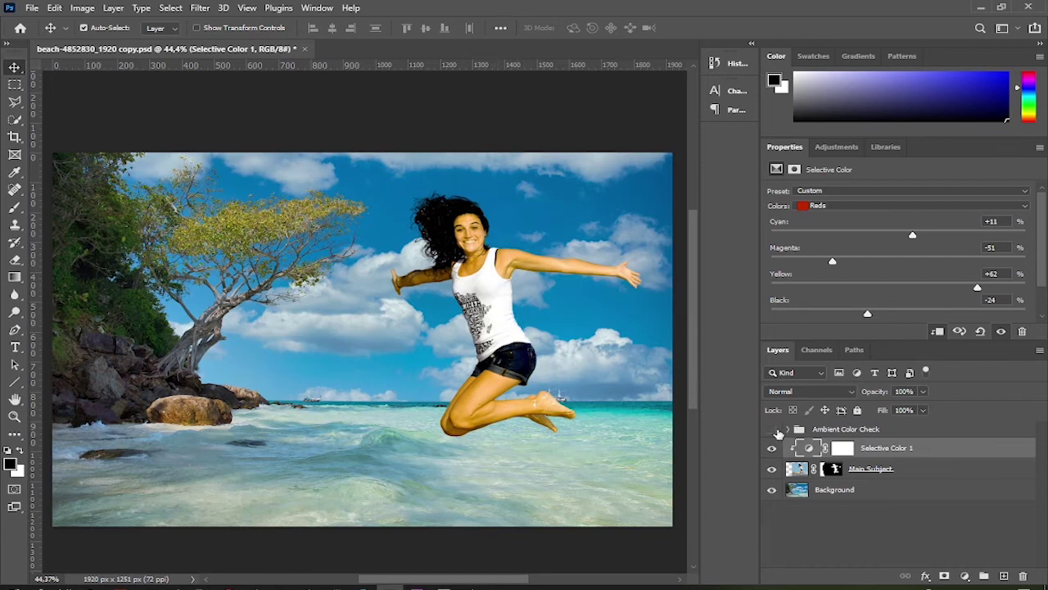
{"action": "left_click", "coordinate": [772, 430]}
{"action": "left_click", "coordinate": [851, 205]}
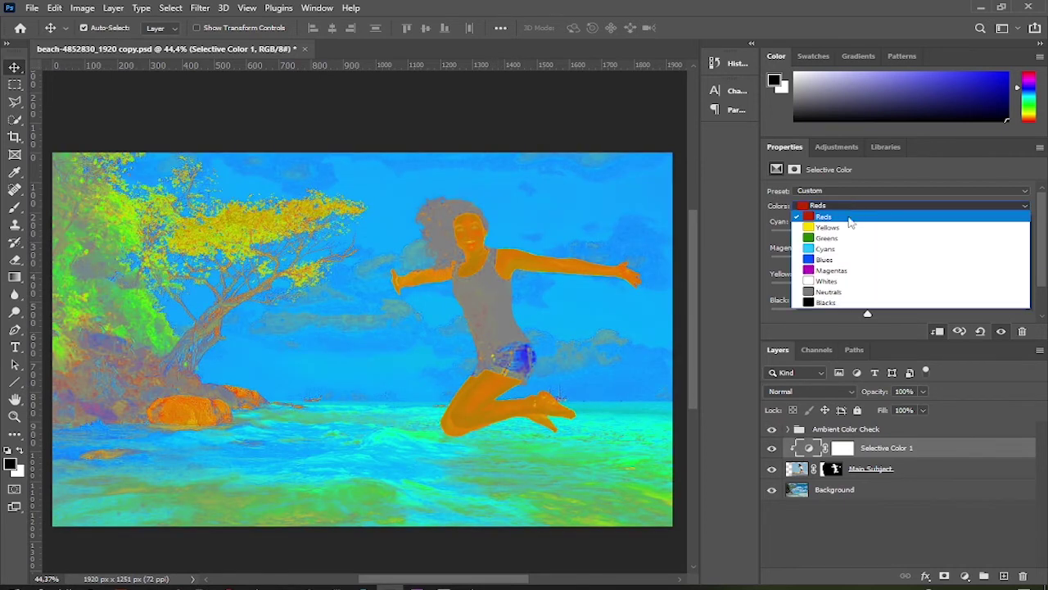
- Set Selective Color Whites to Cyan +35 and Black +17, then hide Ambient Color Check
{"action": "left_click", "coordinate": [848, 286]}
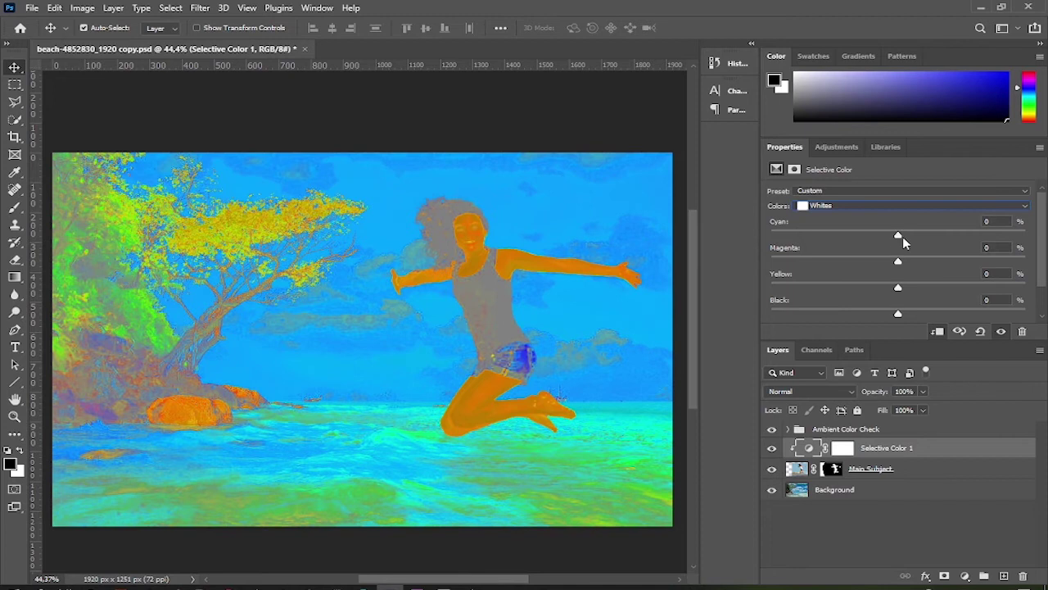
{"action": "mouse_move", "coordinate": [897, 236]}
{"action": "left_mouse_down"}
{"action": "mouse_move", "coordinate": [878, 238]}
{"action": "mouse_move", "coordinate": [944, 235]}
{"action": "left_mouse_up"}
{"action": "mouse_move", "coordinate": [897, 314]}
{"action": "left_mouse_down"}
{"action": "mouse_move", "coordinate": [869, 321]}
{"action": "mouse_move", "coordinate": [959, 317]}
{"action": "left_mouse_up"}
{"action": "left_click", "coordinate": [772, 429]}
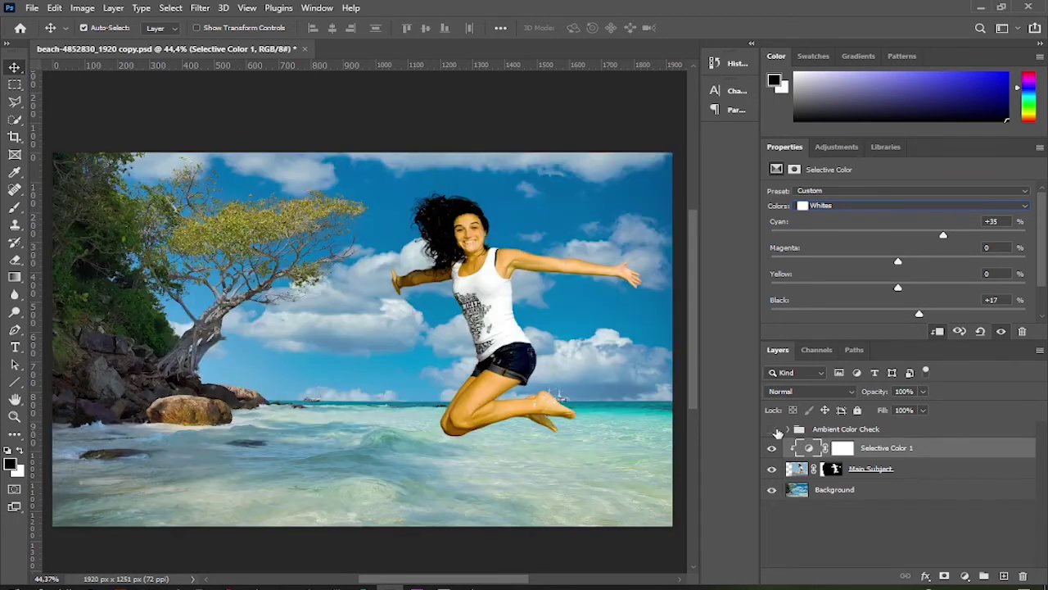
{"action": "left_click", "coordinate": [902, 205]}
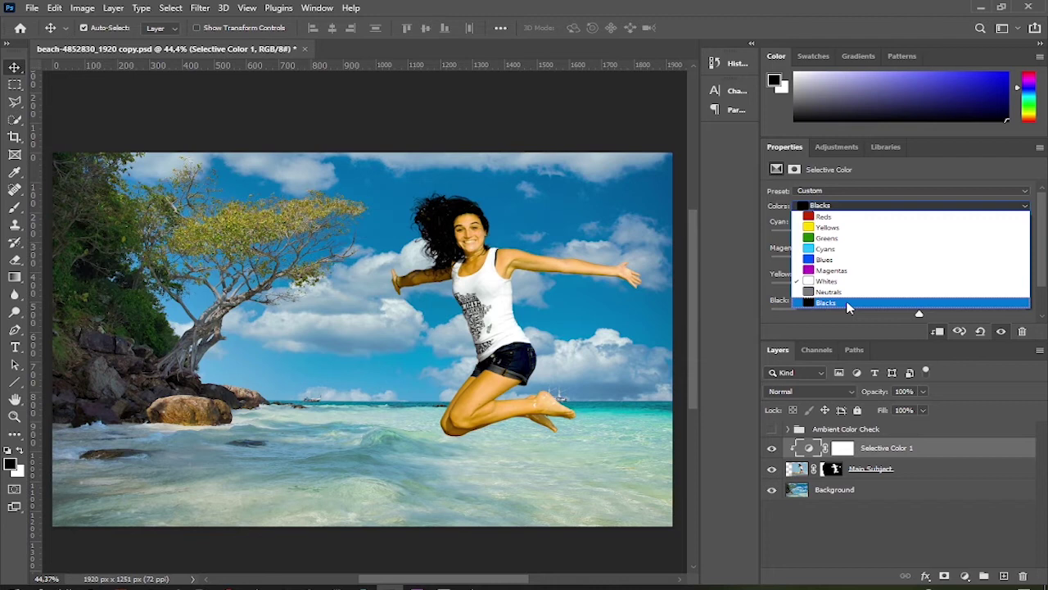
- Set Selective Color Blacks to Cyan +6, Black +31, Yellow +5, comparing against the check group
{"action": "left_click", "coordinate": [848, 305]}
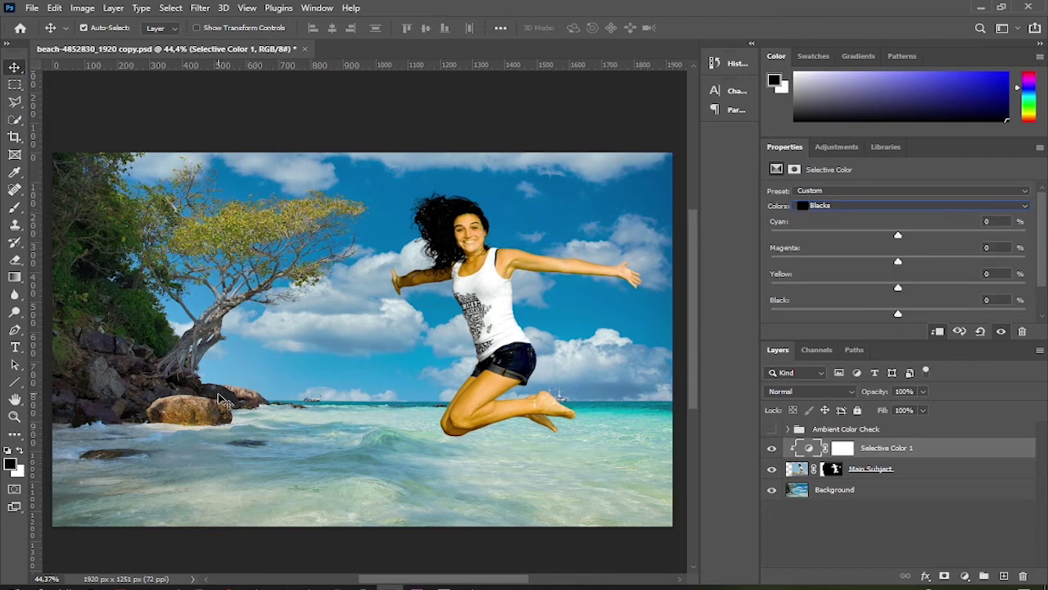
{"action": "left_click", "coordinate": [771, 429]}
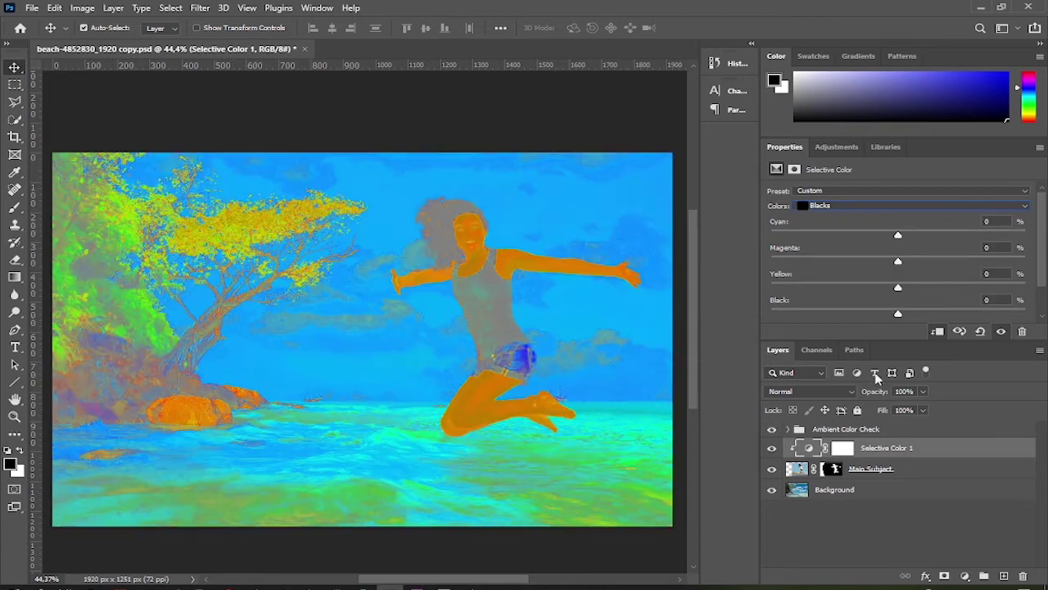
{"action": "left_click_drag", "start_coordinate": [898, 235], "coordinate": [904, 237]}
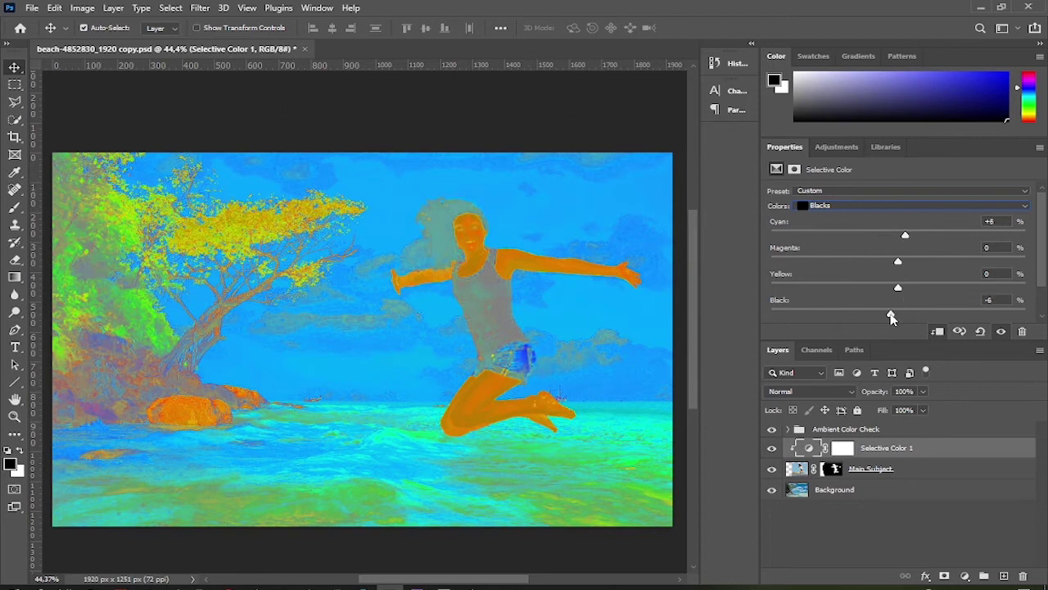
{"action": "left_click_drag", "start_coordinate": [899, 315], "coordinate": [937, 315]}
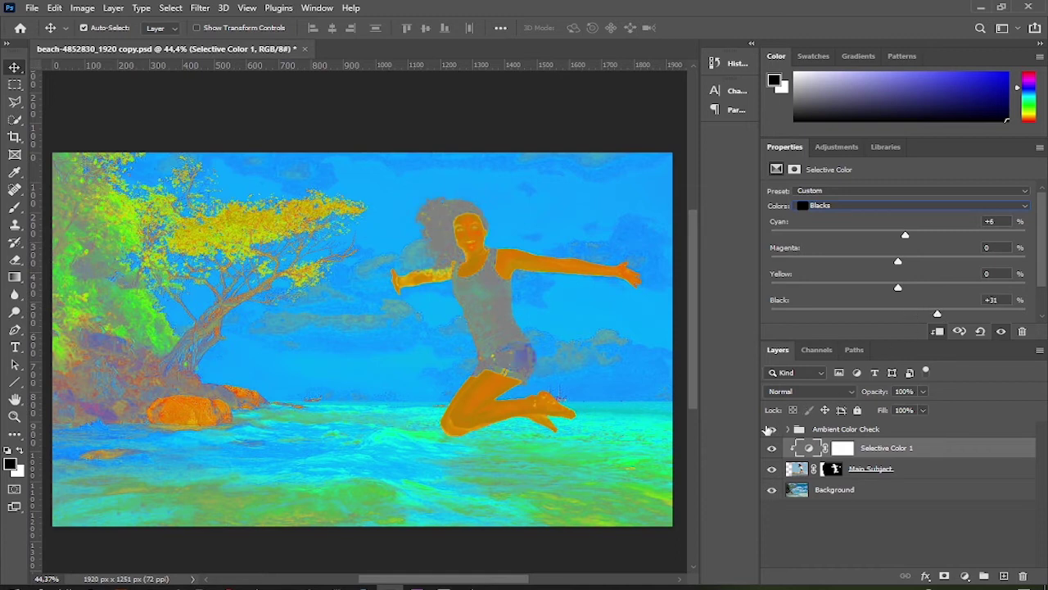
{"action": "left_click", "coordinate": [770, 429]}
{"action": "left_click", "coordinate": [770, 429]}
{"action": "mouse_move", "coordinate": [898, 288]}
{"action": "left_mouse_down"}
{"action": "mouse_move", "coordinate": [874, 289]}
{"action": "mouse_move", "coordinate": [905, 292]}
{"action": "left_mouse_up"}
{"action": "left_click", "coordinate": [771, 430]}
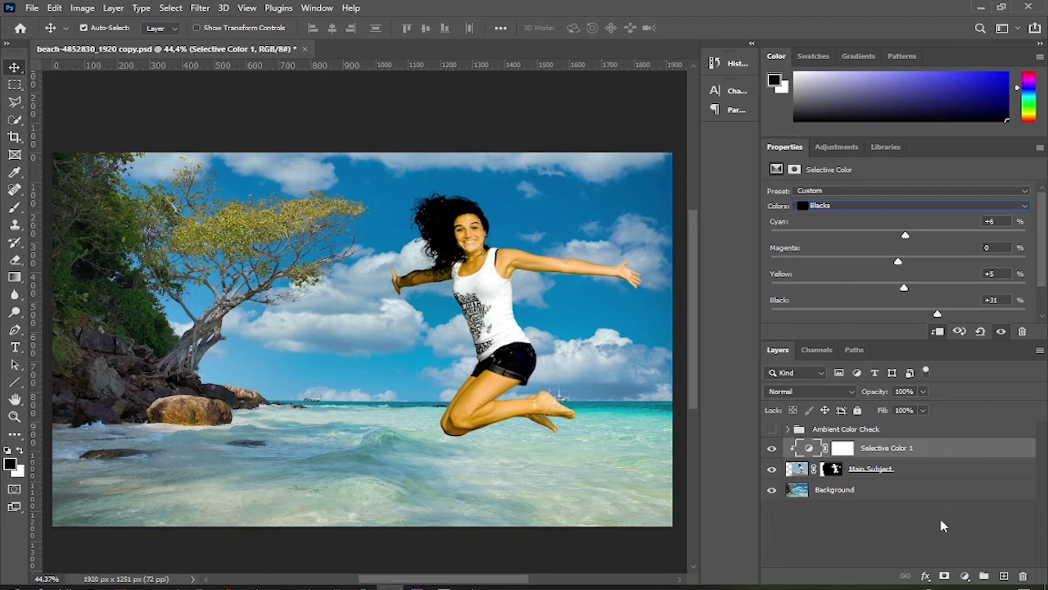
{"action": "key", "text": "ctrl+backslash"}
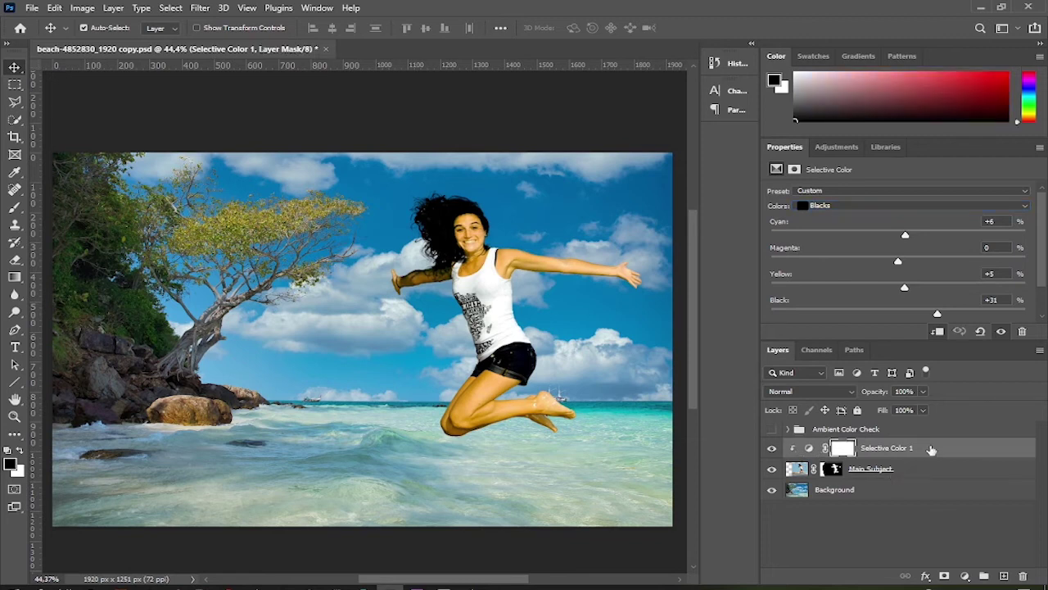
- Add a Curves adjustment clipped above Selective Color 1 and enlarge its graph area
{"action": "left_click", "coordinate": [964, 576]}
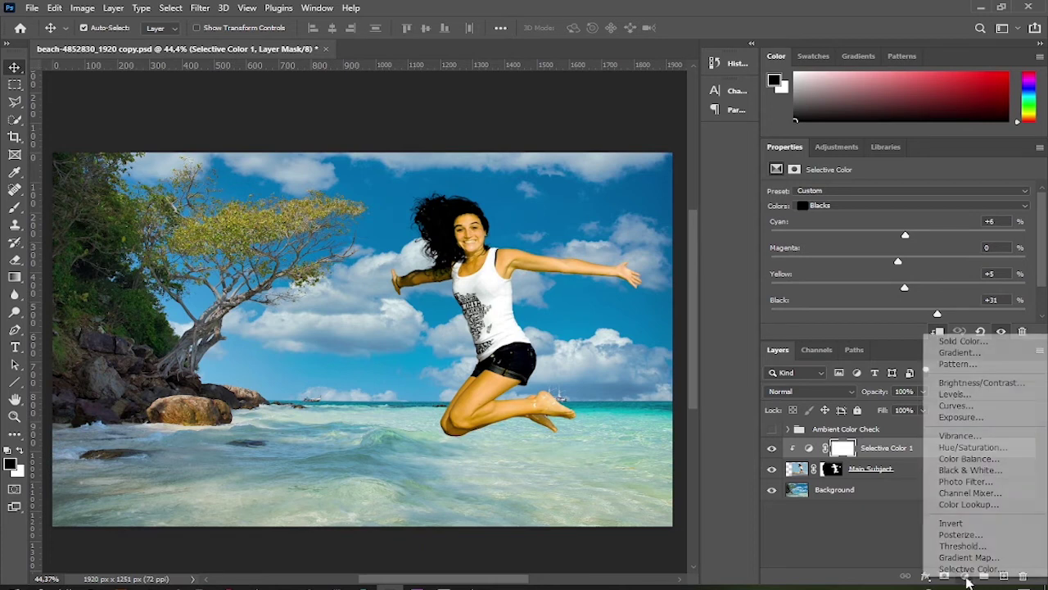
{"action": "left_click", "coordinate": [982, 406]}
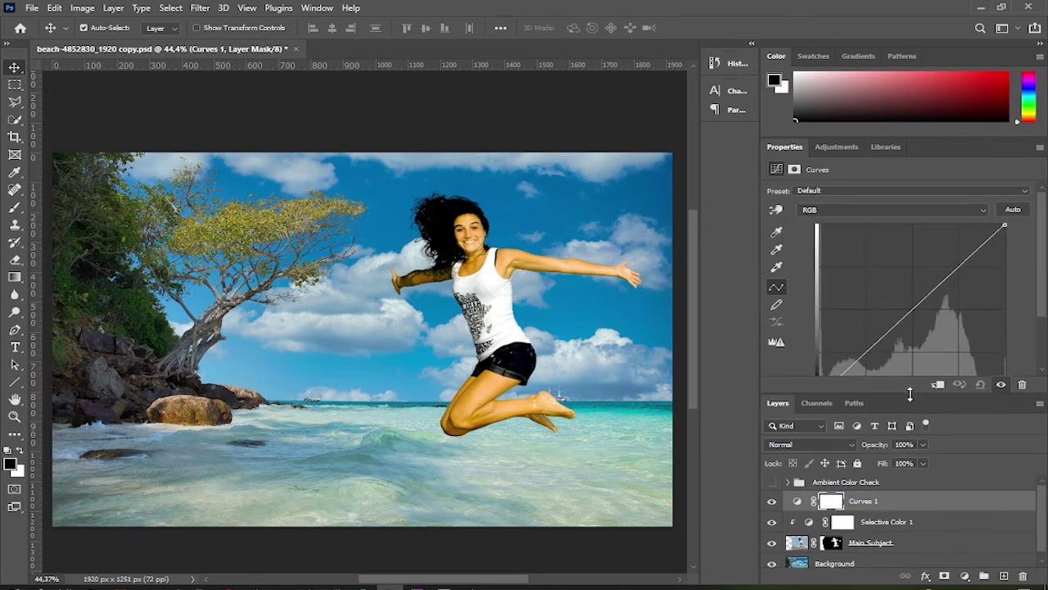
{"action": "left_click", "coordinate": [938, 387]}
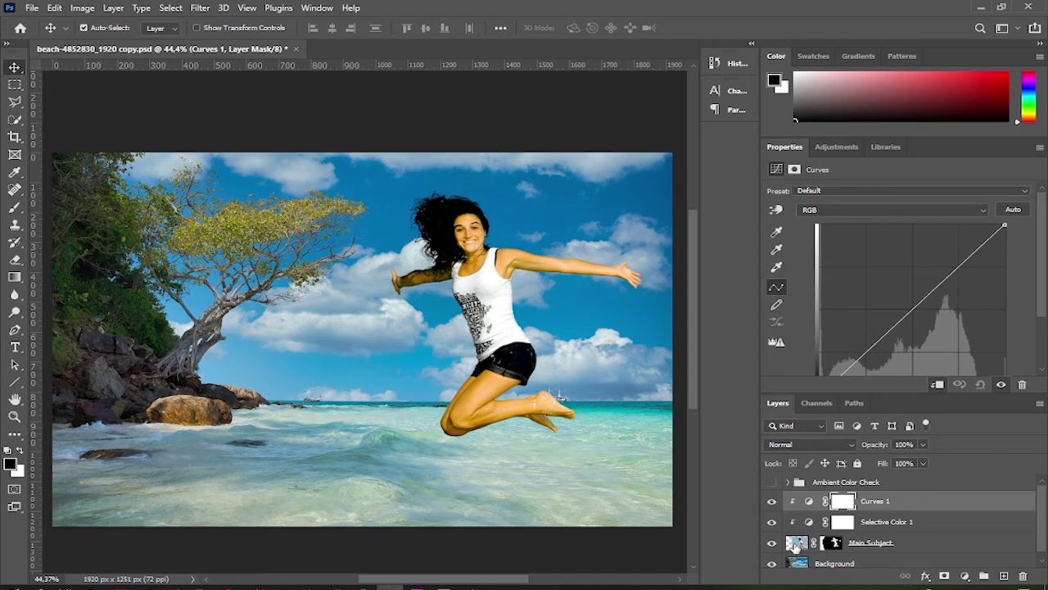
{"action": "left_click", "coordinate": [809, 503]}
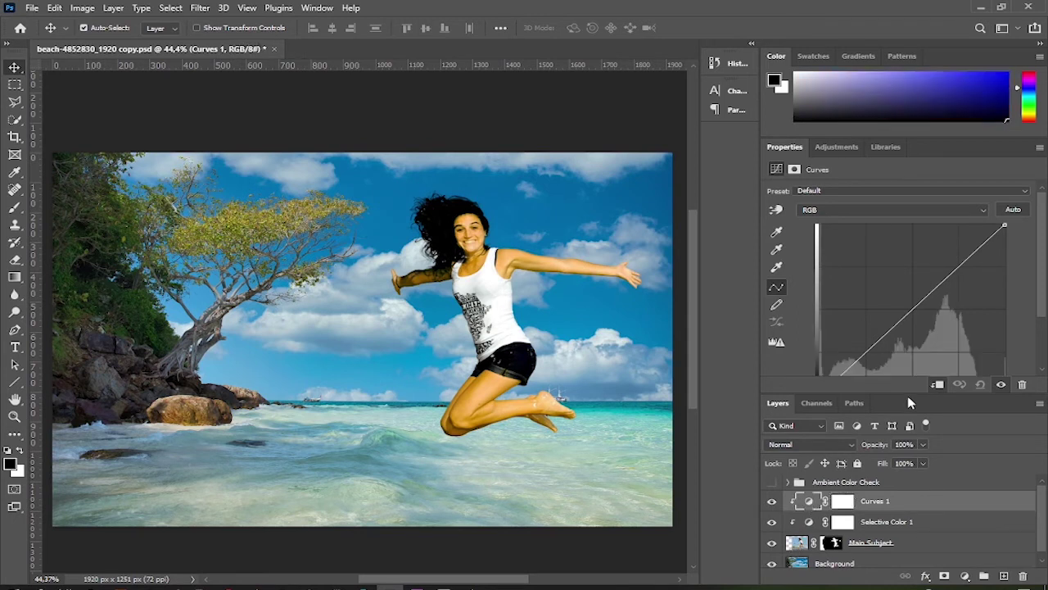
{"action": "left_click_drag", "start_coordinate": [905, 394], "coordinate": [904, 430]}
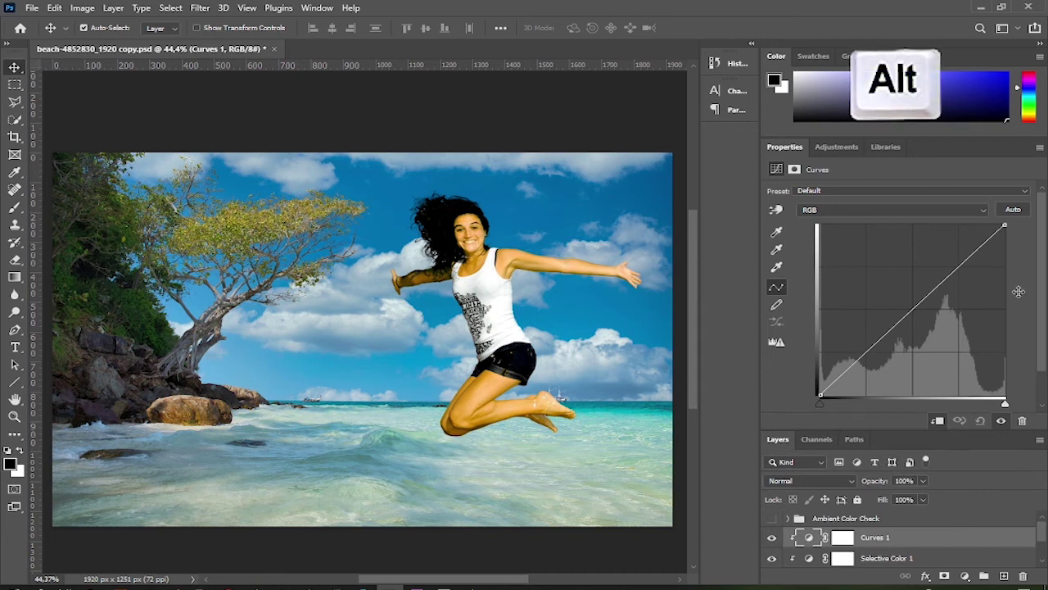
- Choose Find Dark & Light Colors in the Auto options, leaving Snap Neutral Midtones off
{"action": "left_click", "coordinate": [1013, 209], "text": "alt"}
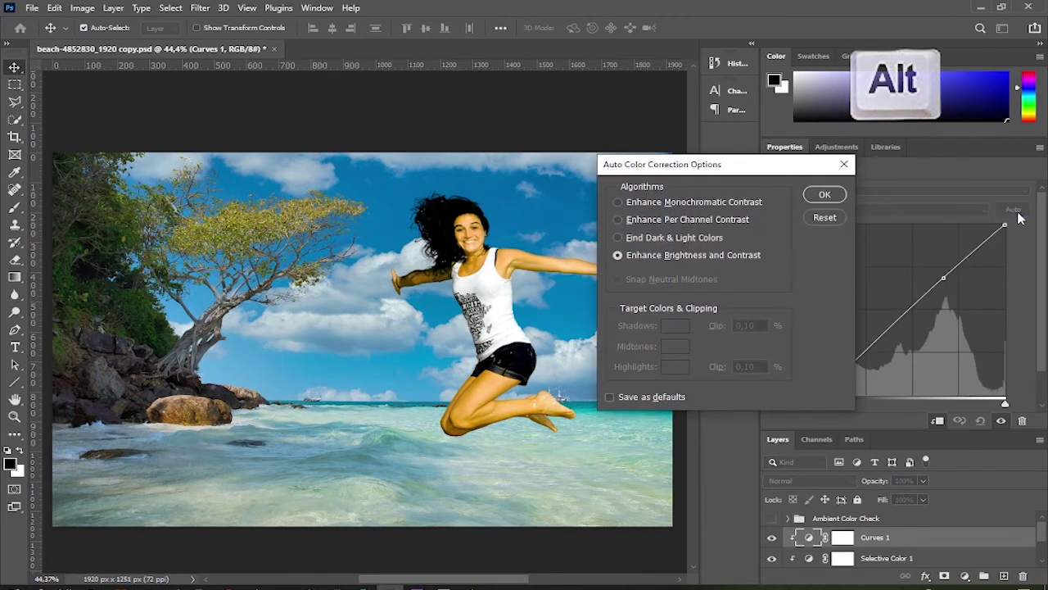
{"action": "left_click", "coordinate": [618, 237]}
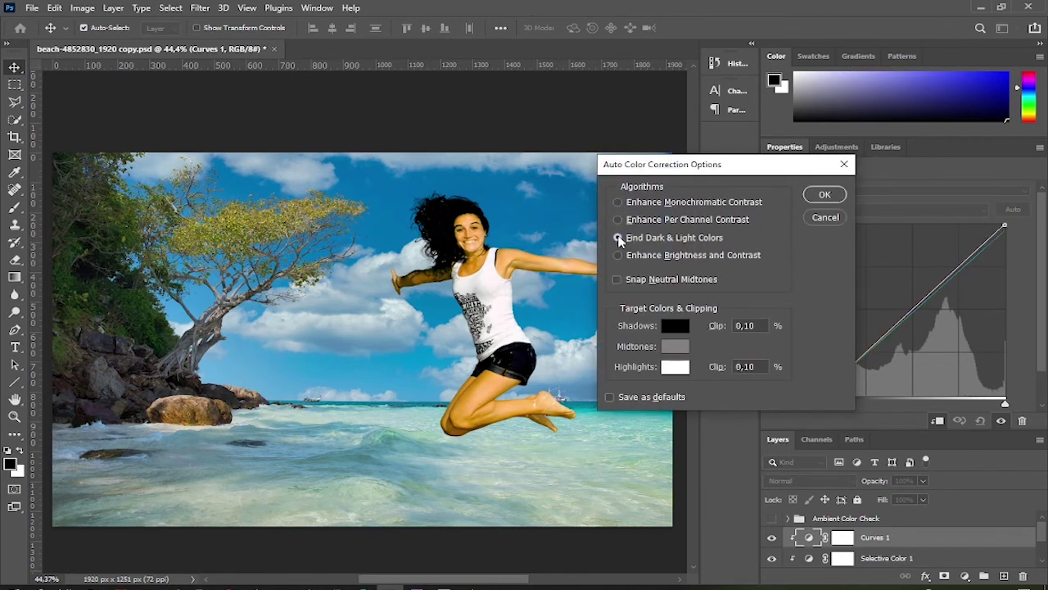
{"action": "left_click", "coordinate": [618, 279]}
{"action": "left_click", "coordinate": [618, 279]}
- Set the shadow target colour from the dark rocks and the midtone target from the tree
{"action": "left_click", "coordinate": [676, 327]}
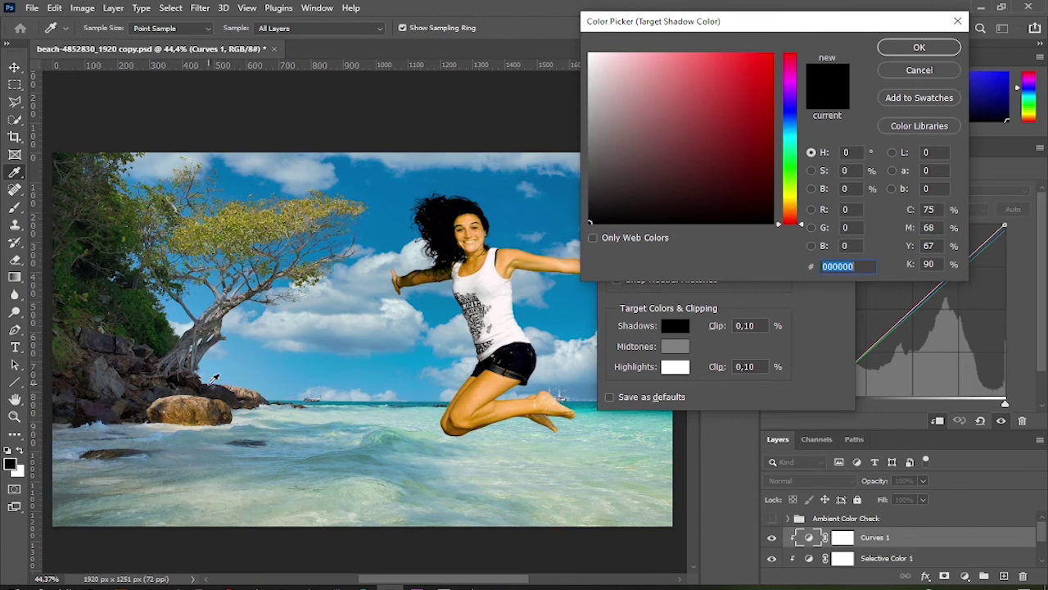
{"action": "left_click", "coordinate": [192, 376]}
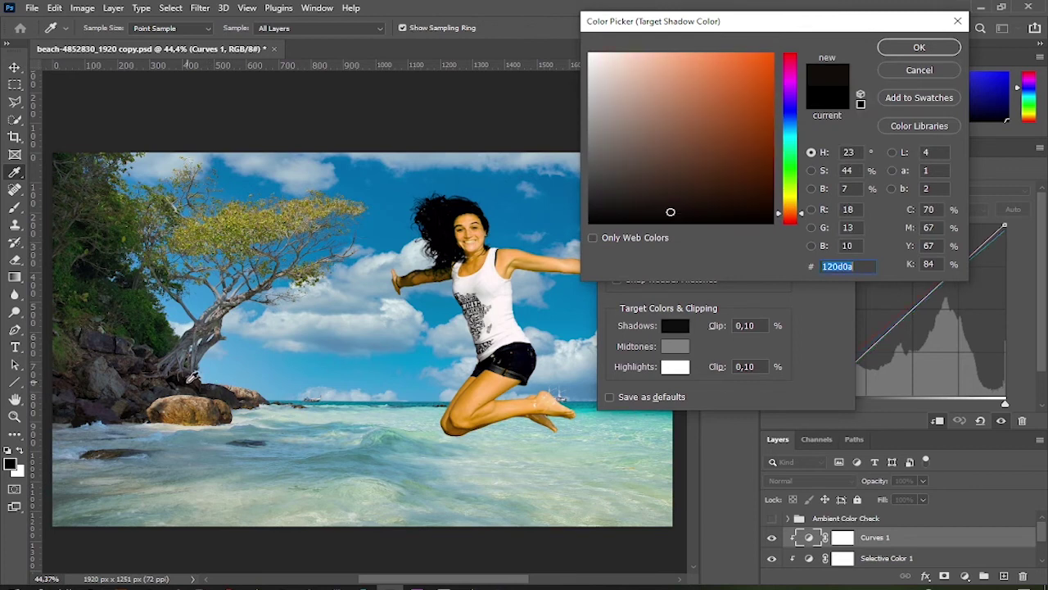
{"action": "left_click", "coordinate": [920, 49]}
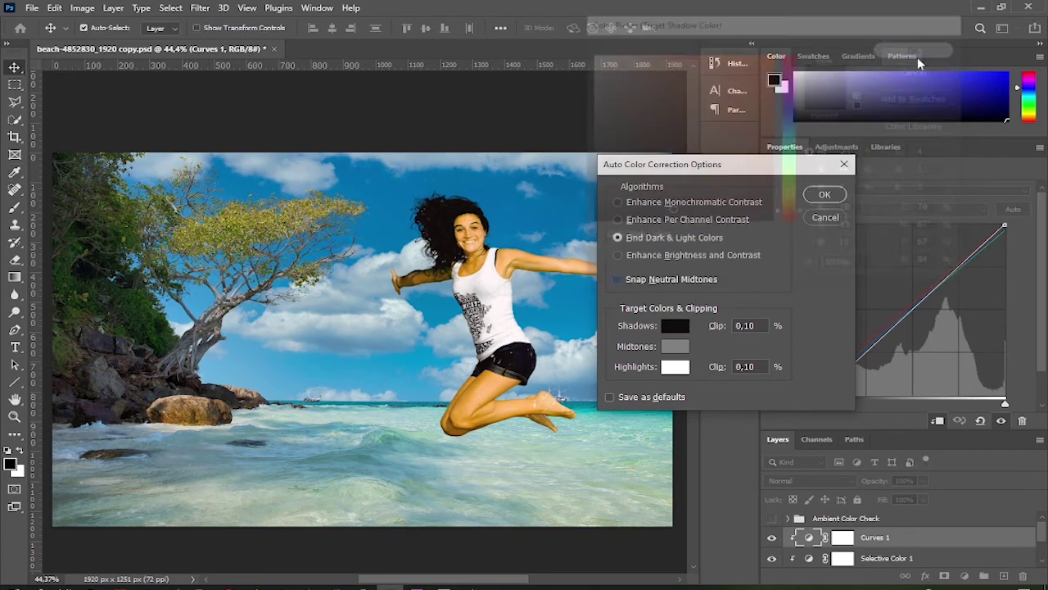
{"action": "left_click", "coordinate": [676, 347]}
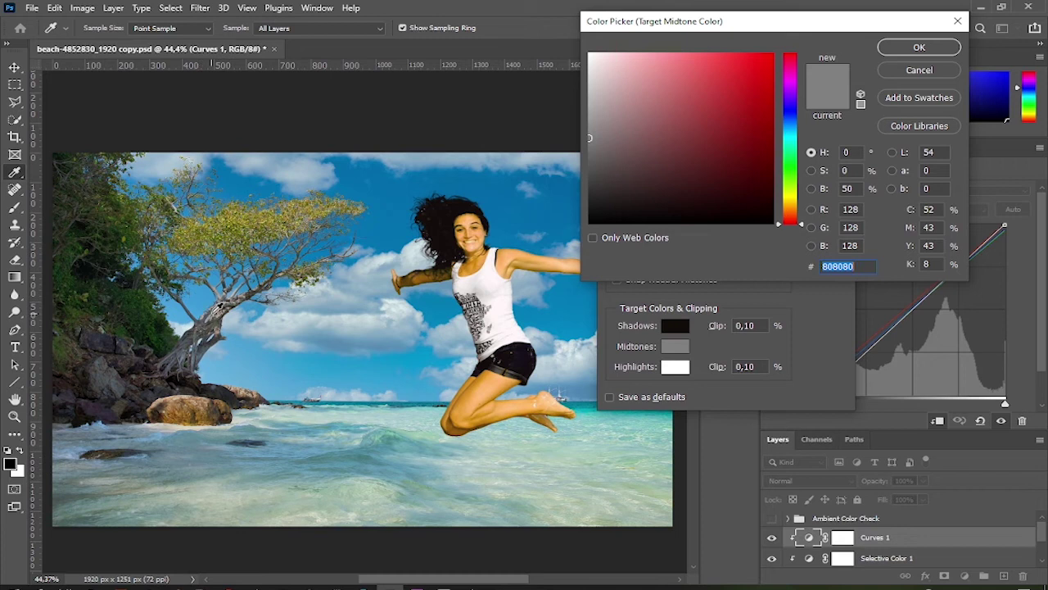
{"action": "left_click", "coordinate": [220, 292]}
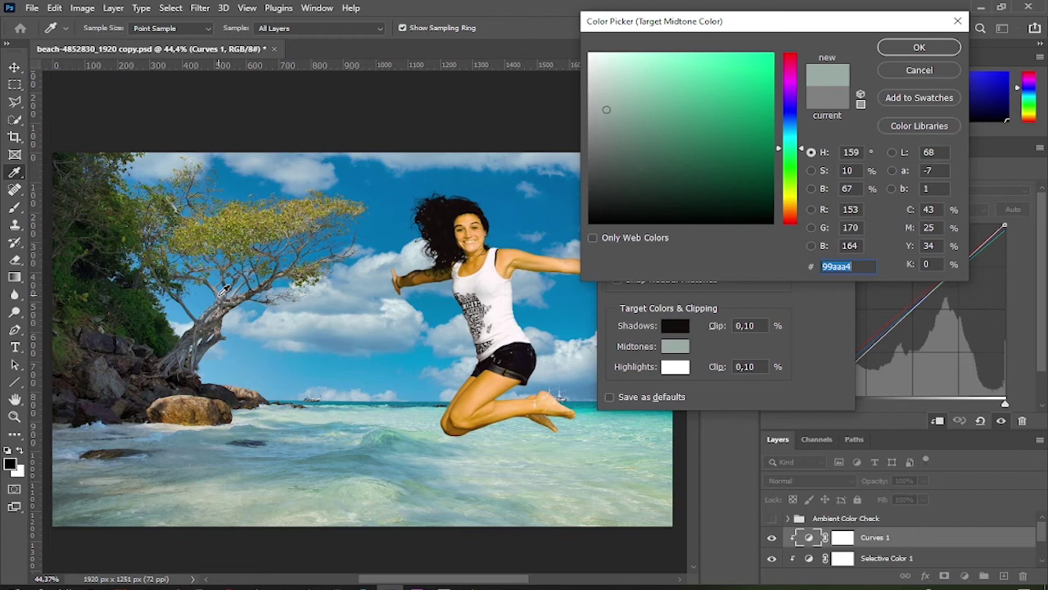
{"action": "left_click", "coordinate": [919, 47]}
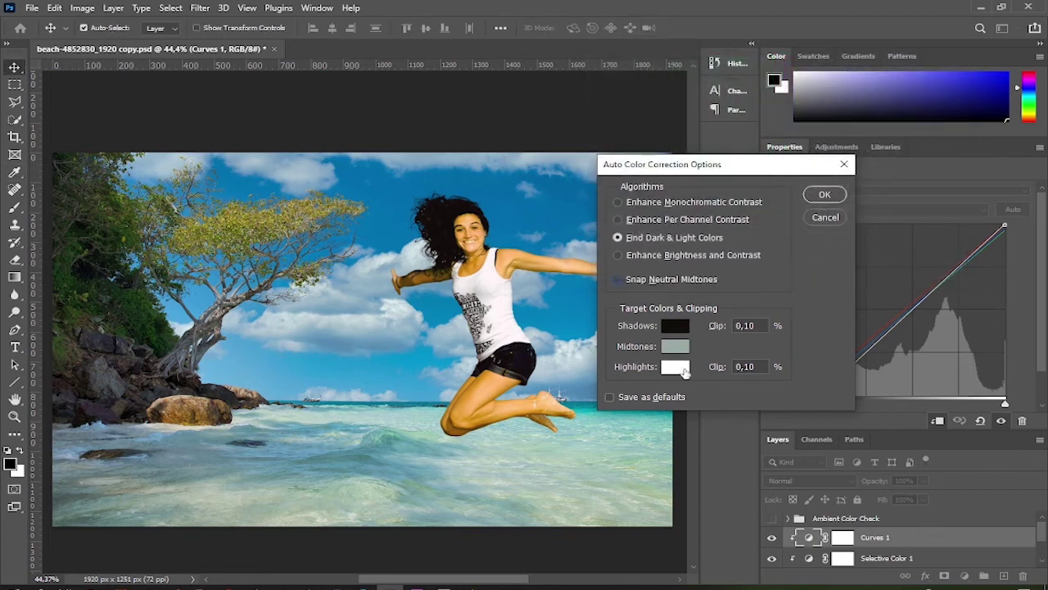
- Set the highlight target colour from a bright cloud and apply the auto correction
{"action": "left_click", "coordinate": [676, 368]}
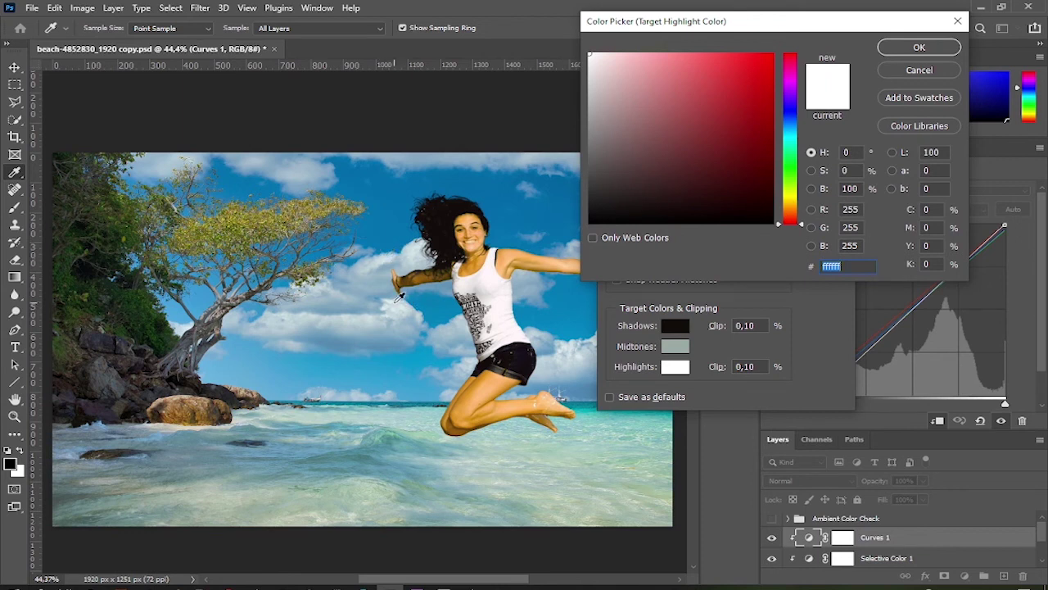
{"action": "left_click", "coordinate": [392, 298]}
{"action": "left_click", "coordinate": [391, 254]}
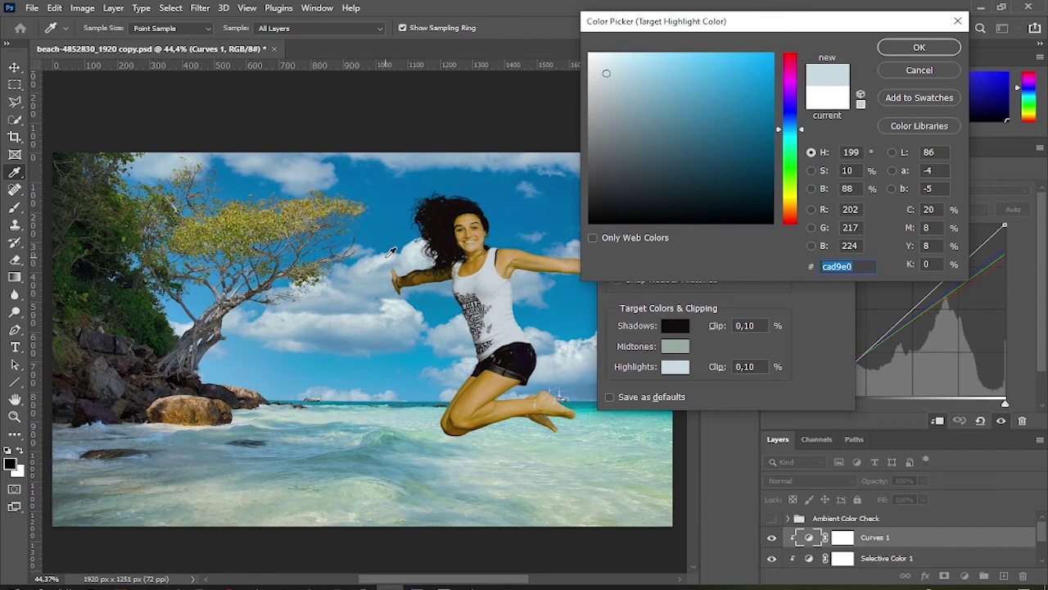
{"action": "left_click", "coordinate": [583, 352]}
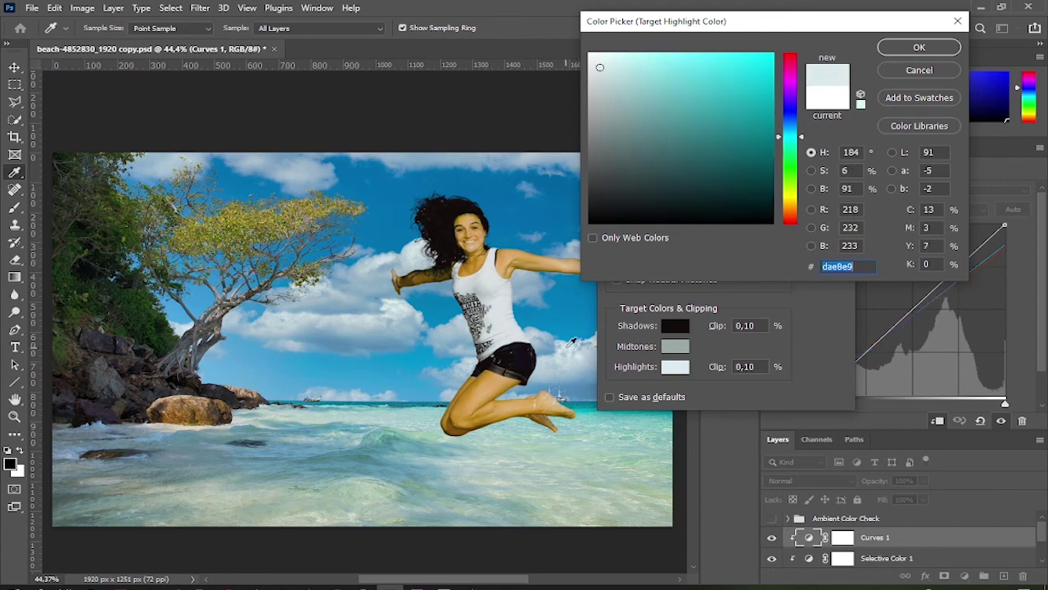
{"action": "left_click", "coordinate": [918, 47]}
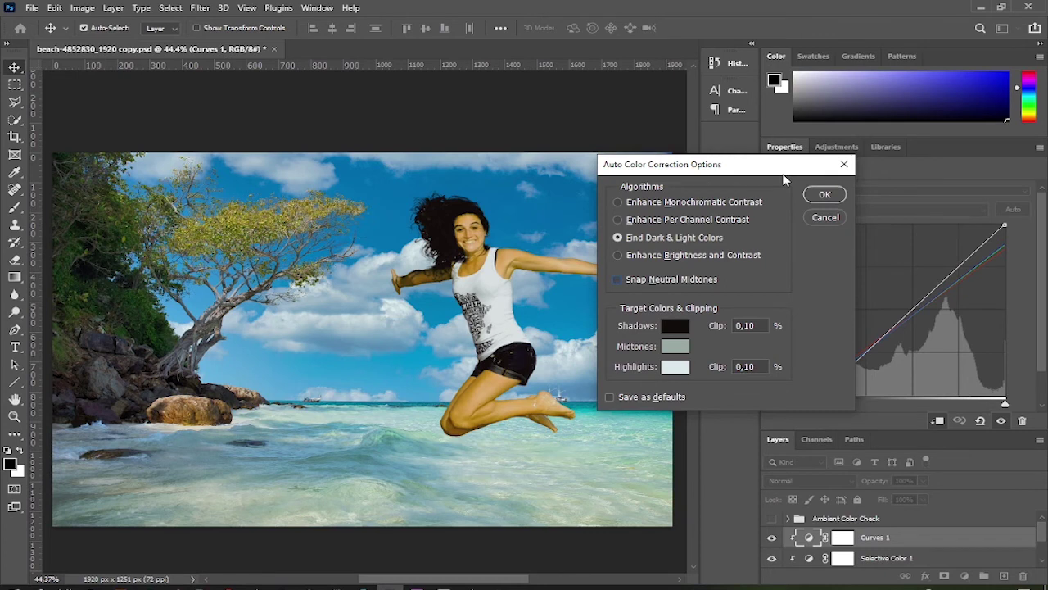
{"action": "left_click", "coordinate": [824, 195]}
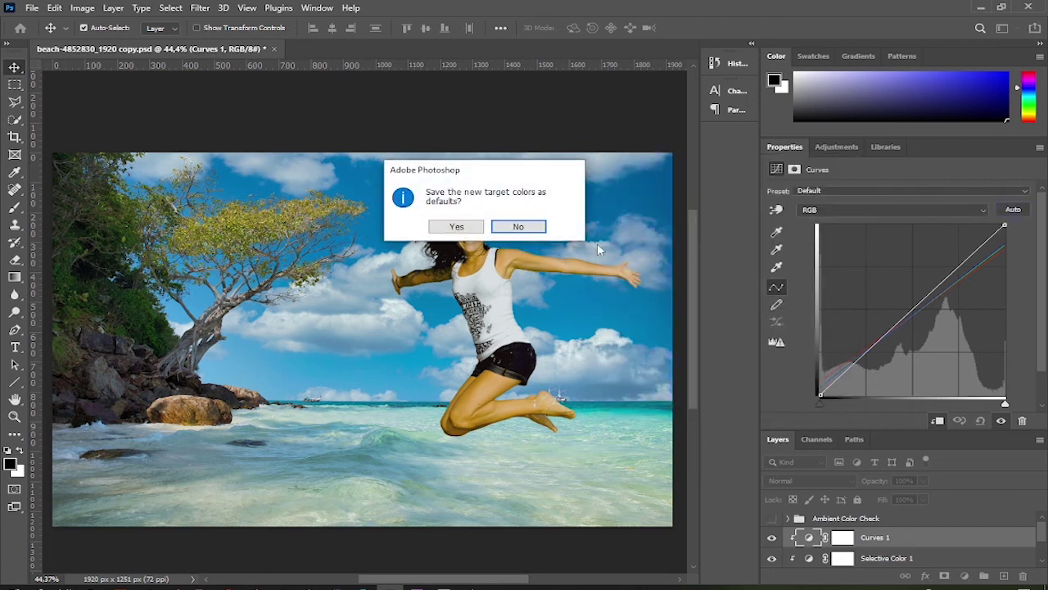
- Decline saving targets as defaults and resize panels to show all four layers
{"action": "left_click", "coordinate": [516, 225]}
{"action": "left_click_drag", "start_coordinate": [938, 430], "coordinate": [938, 339]}
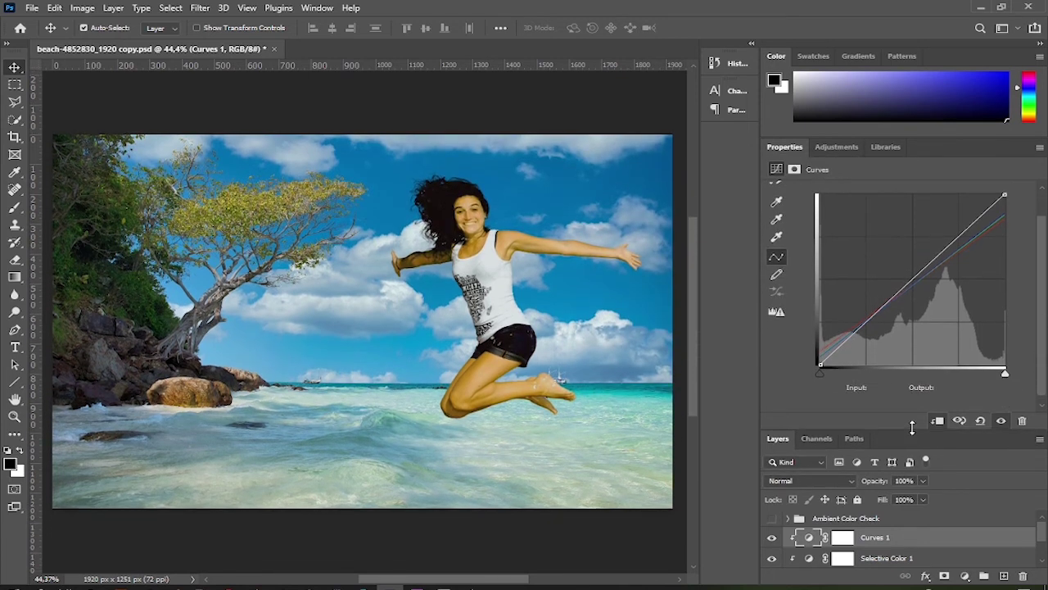
{"action": "left_click_drag", "start_coordinate": [505, 580], "coordinate": [501, 581]}
{"action": "scroll", "coordinate": [519, 543], "scroll_direction": "up", "scroll_amount": 1}
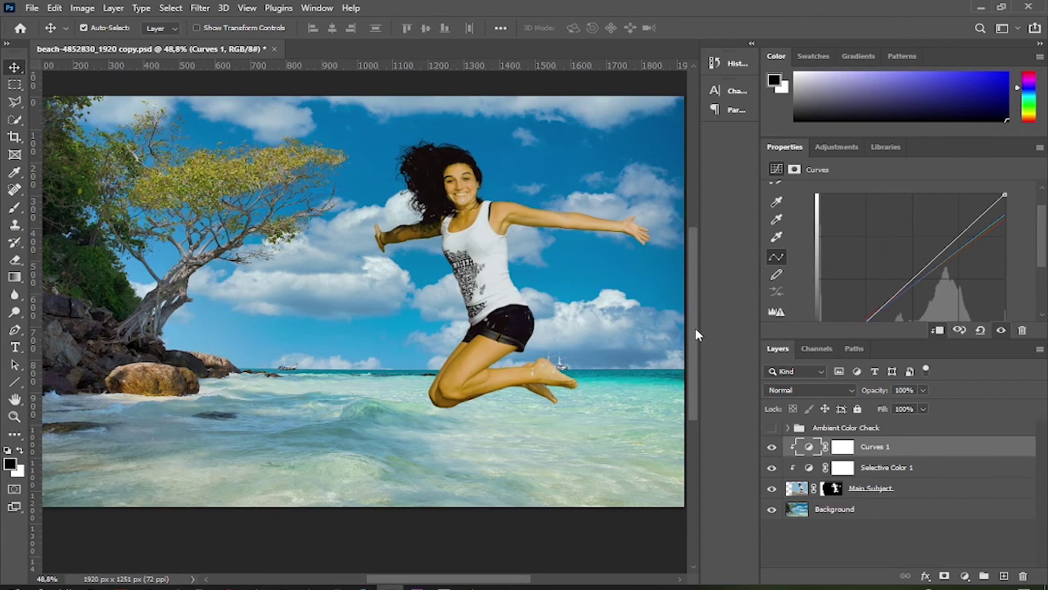
{"action": "scroll", "coordinate": [693, 333], "scroll_direction": "up", "scroll_amount": 1}
{"action": "left_click_drag", "start_coordinate": [703, 471], "coordinate": [739, 472]}
{"action": "left_click_drag", "start_coordinate": [547, 579], "coordinate": [533, 580]}
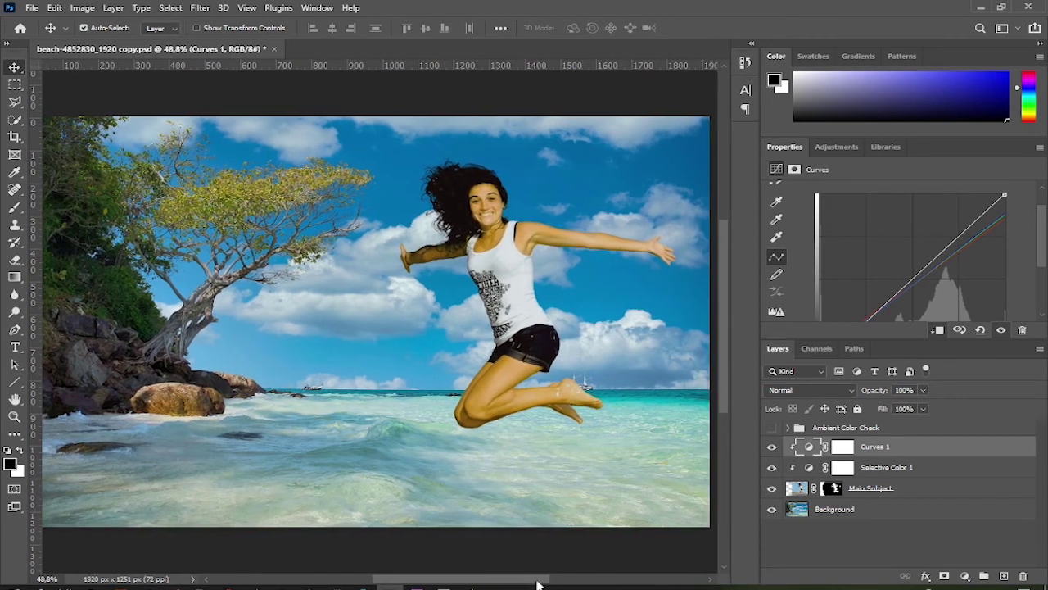
- Rename Selective Color 1 to 'Selective Color - Ambient Color Matching'
{"action": "double_click", "coordinate": [901, 468]}
{"action": "key", "text": "Return"}
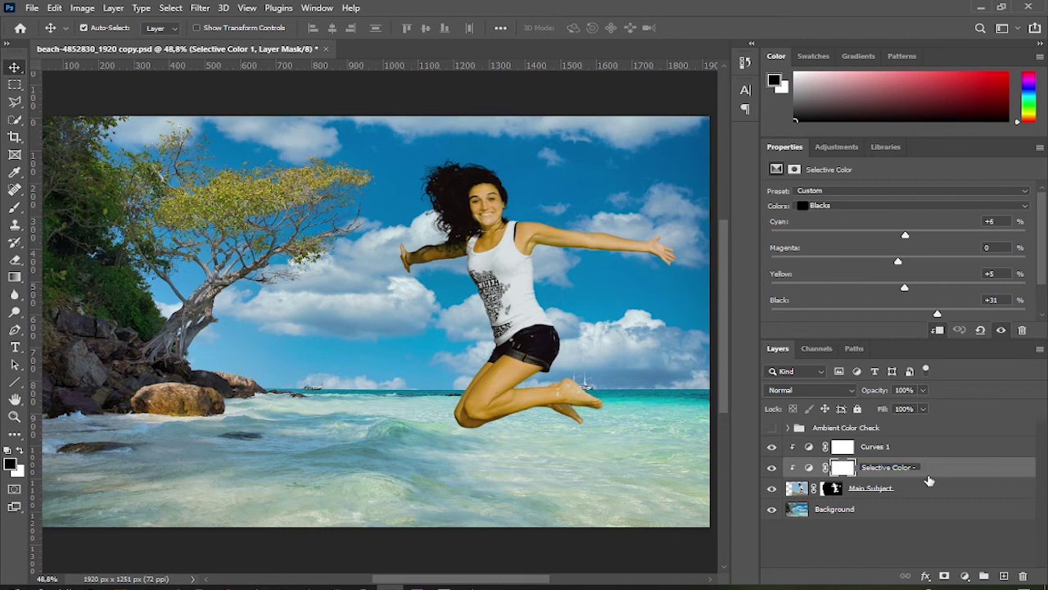
{"action": "type", "text": "Ambient Color Matching"}
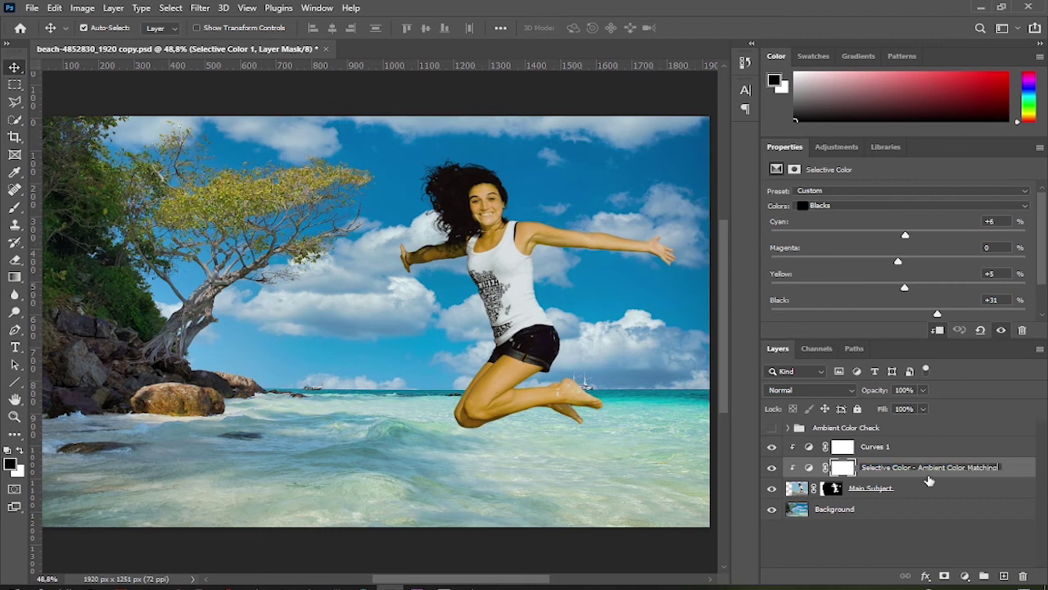
{"action": "key", "text": "Return"}
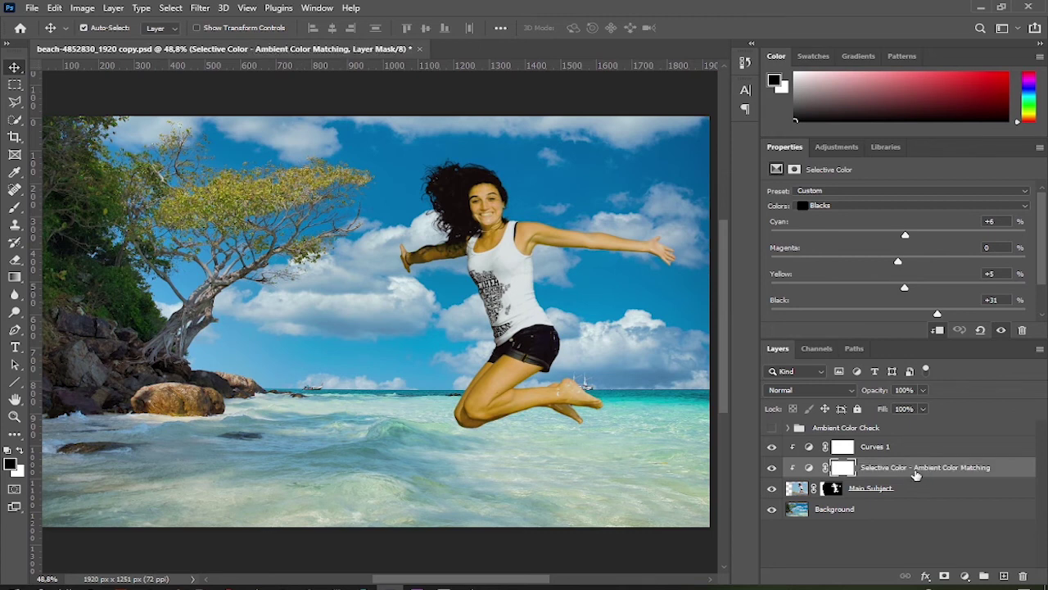
- Rename Curves 1 to 'Curves - Brightness/contrast matching'
{"action": "double_click", "coordinate": [891, 448]}
{"action": "left_click", "coordinate": [890, 447]}
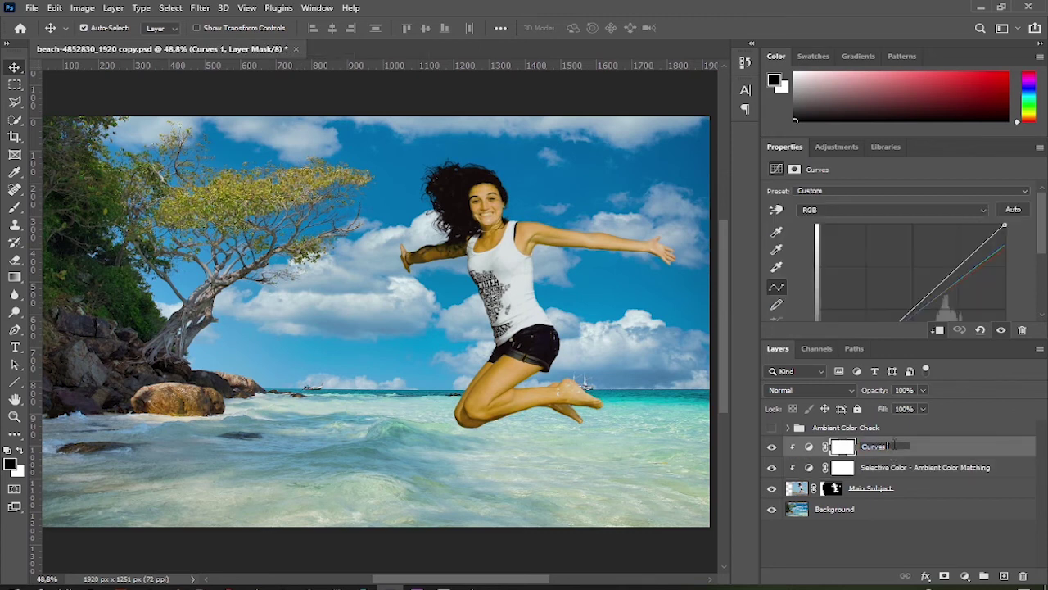
{"action": "type", "text": "- Brightness/contrast matching"}
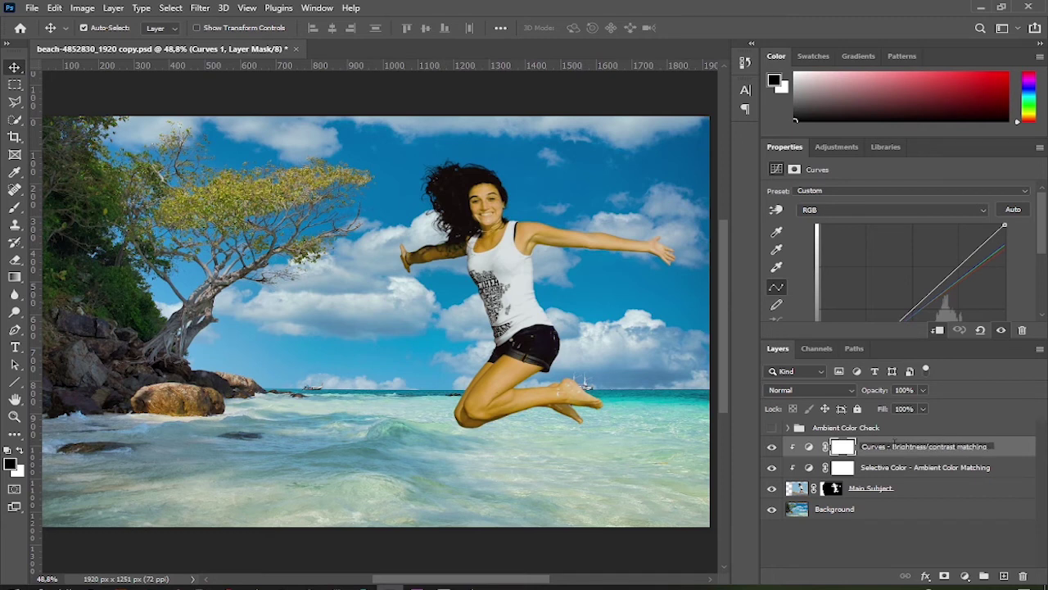
{"action": "key", "text": "Return"}
- Move the RGB curve's white point to 223, lift black to 16, and add a midpoint at 128
{"action": "left_click_drag", "start_coordinate": [537, 579], "coordinate": [533, 579]}
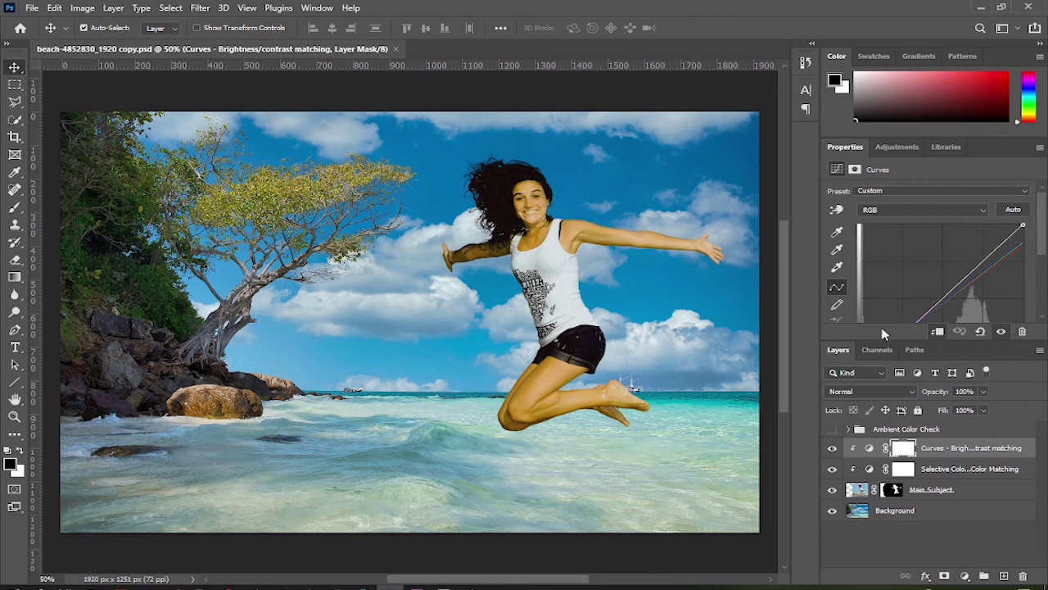
{"action": "left_click_drag", "start_coordinate": [892, 342], "coordinate": [882, 434]}
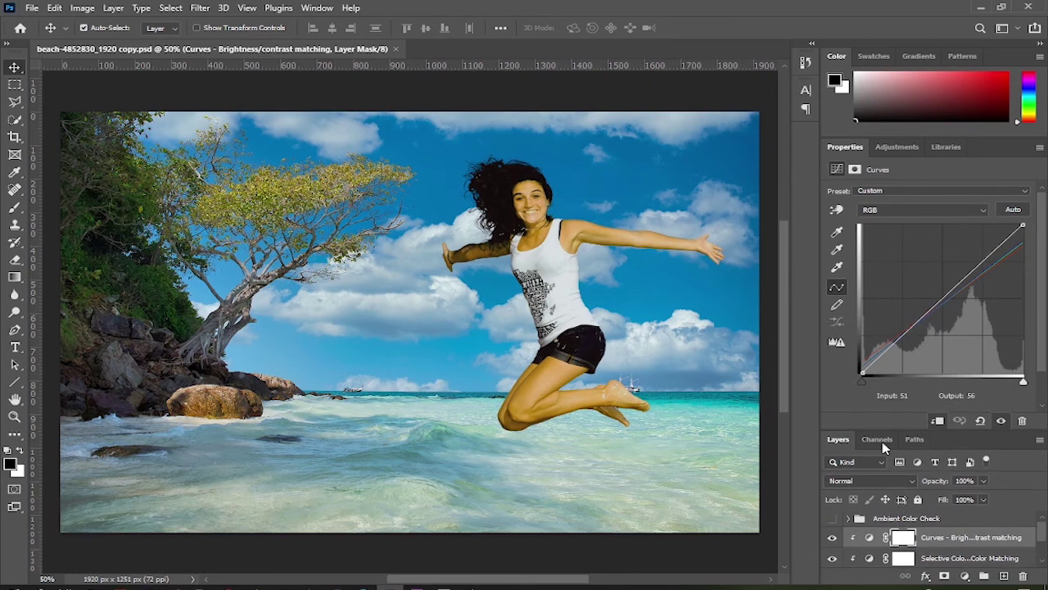
{"action": "left_click", "coordinate": [868, 537]}
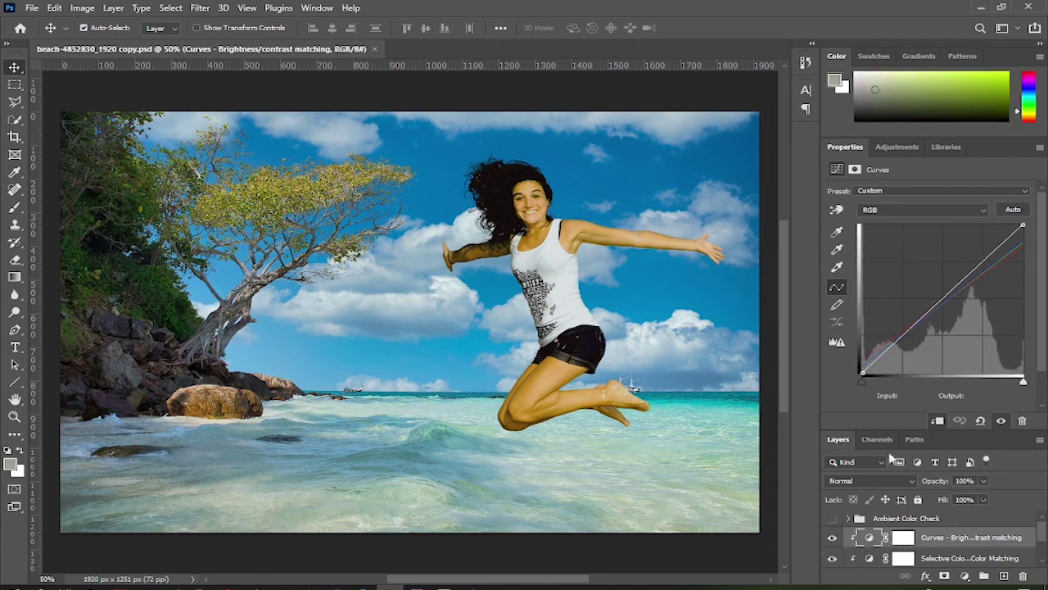
{"action": "left_click", "coordinate": [1021, 224]}
{"action": "left_click_drag", "start_coordinate": [1020, 223], "coordinate": [1001, 227]}
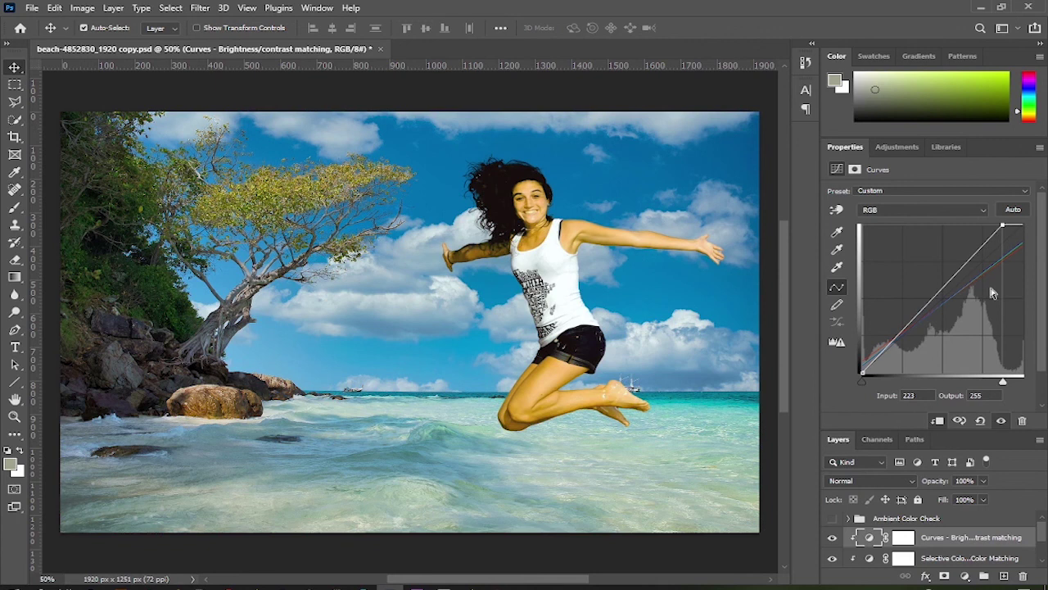
{"action": "left_click", "coordinate": [863, 369]}
{"action": "left_click_drag", "start_coordinate": [863, 370], "coordinate": [865, 361]}
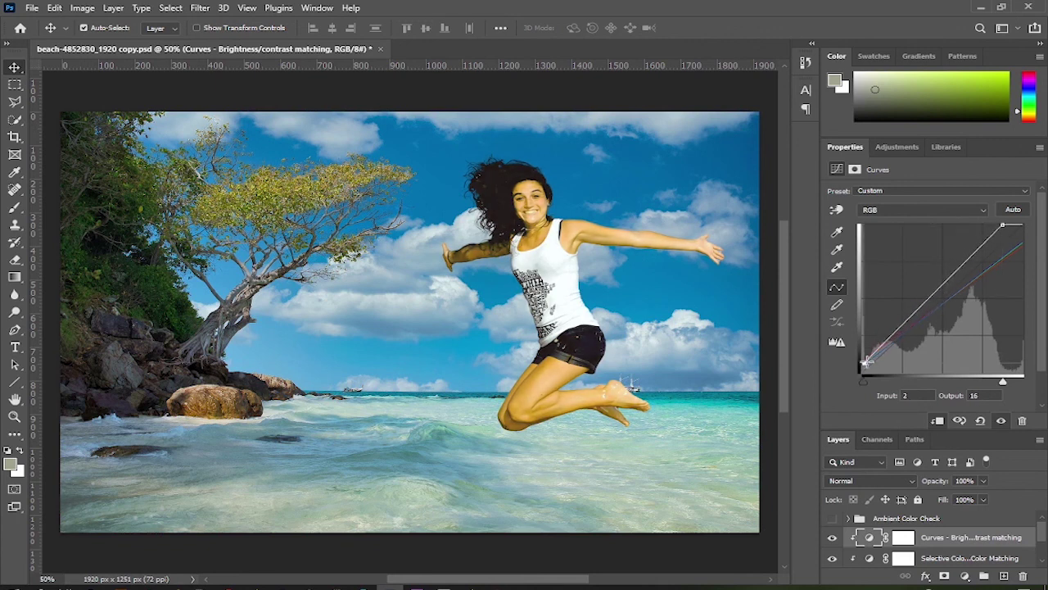
{"action": "left_click_drag", "start_coordinate": [930, 298], "coordinate": [942, 300]}
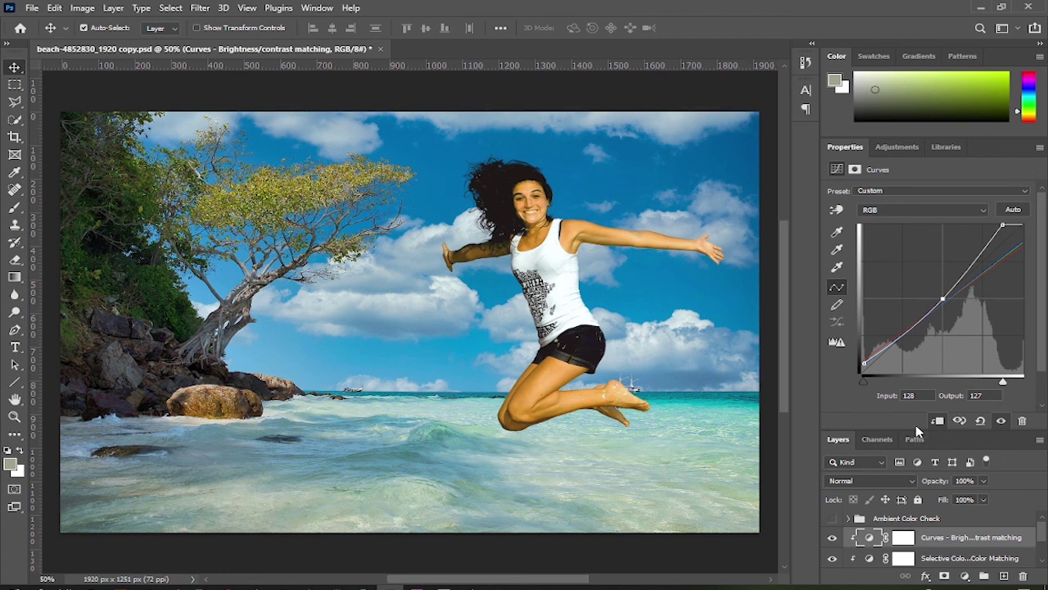
{"action": "left_click_drag", "start_coordinate": [917, 430], "coordinate": [917, 337]}
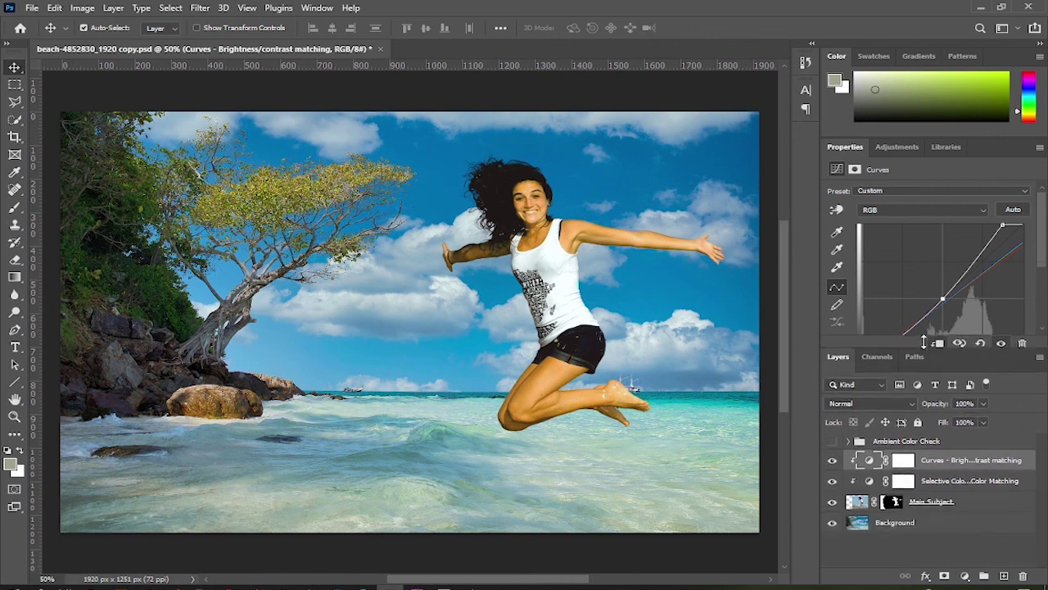
{"action": "left_click_drag", "start_coordinate": [832, 445], "coordinate": [831, 470]}
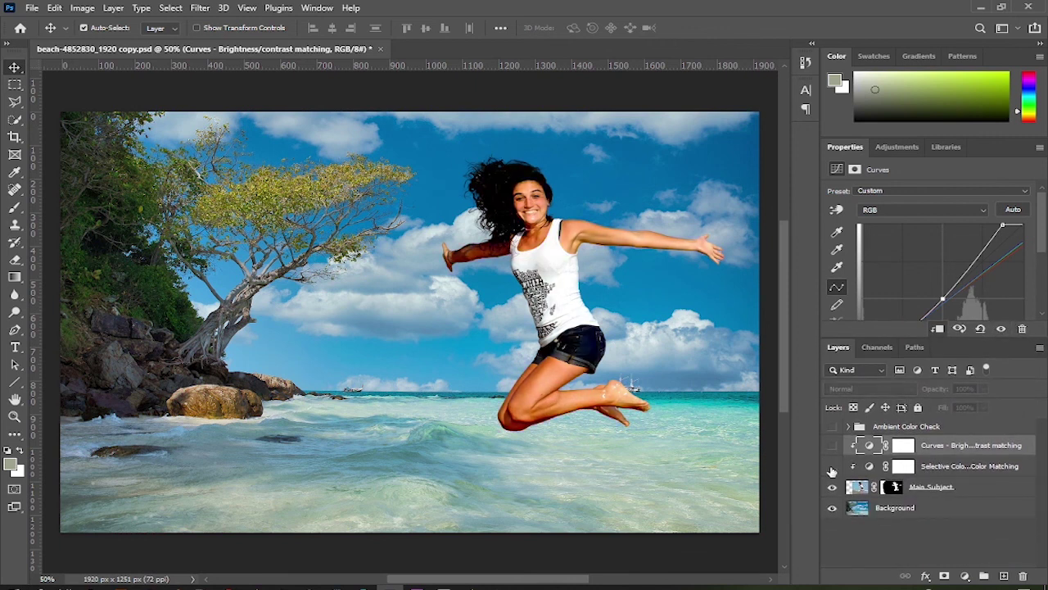
{"action": "left_click", "coordinate": [832, 466]}
{"action": "left_click", "coordinate": [833, 446]}
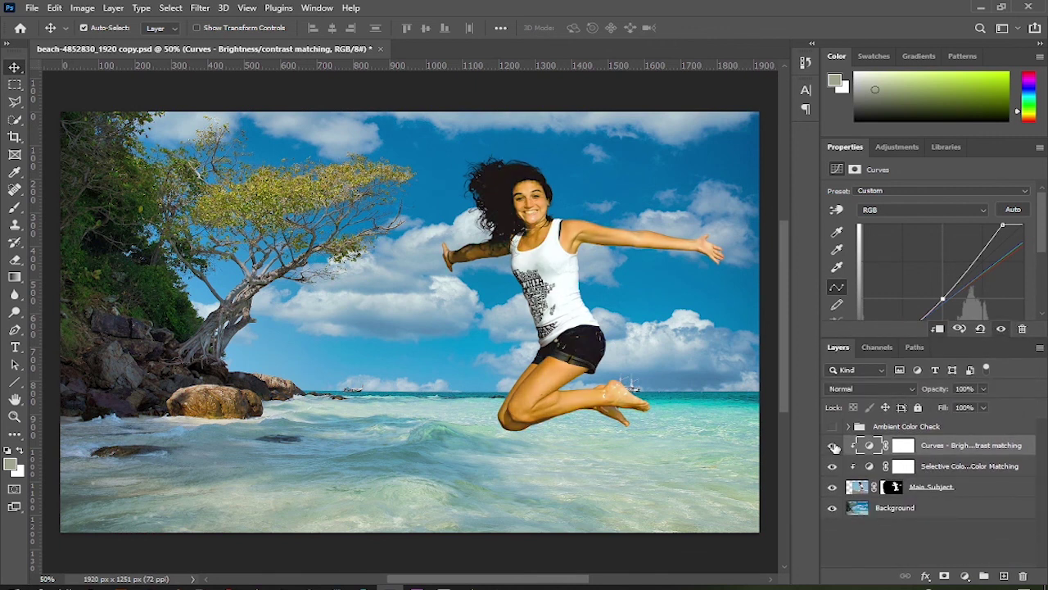